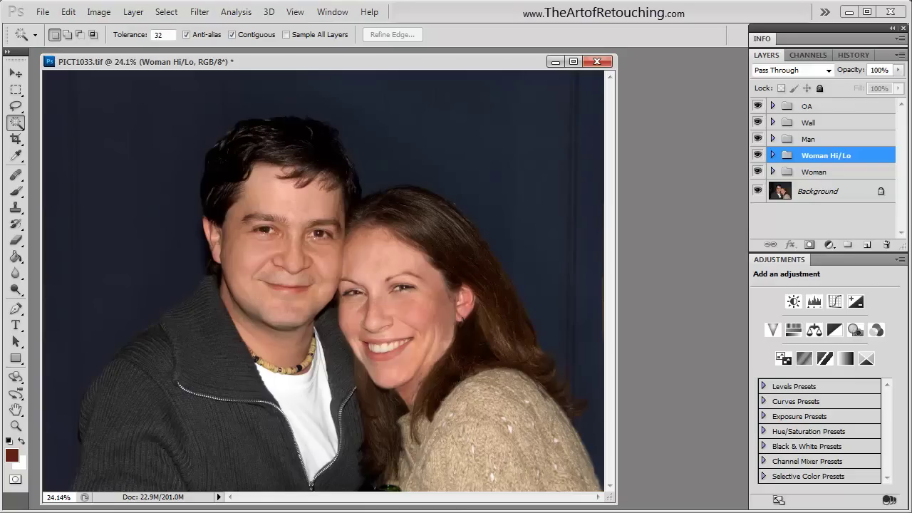
Expand the Woman Hi/Lo group and review the retouching layers inside the Woman group.
left_click(773, 154)
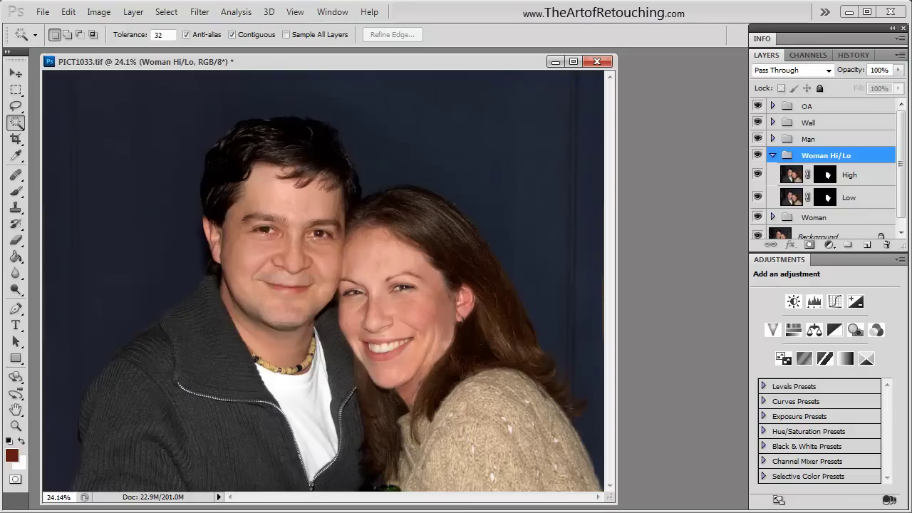
left_click(841, 217)
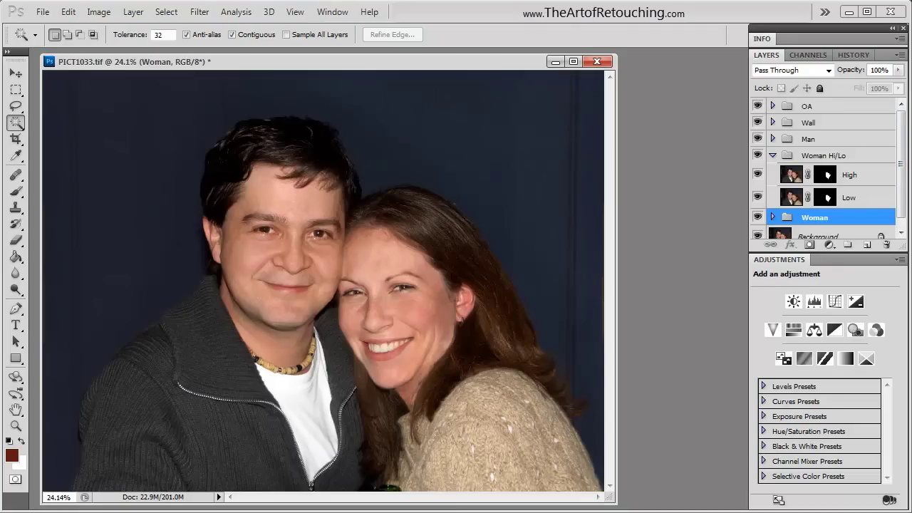
left_click(772, 216)
scroll(834, 168, "down", 5)
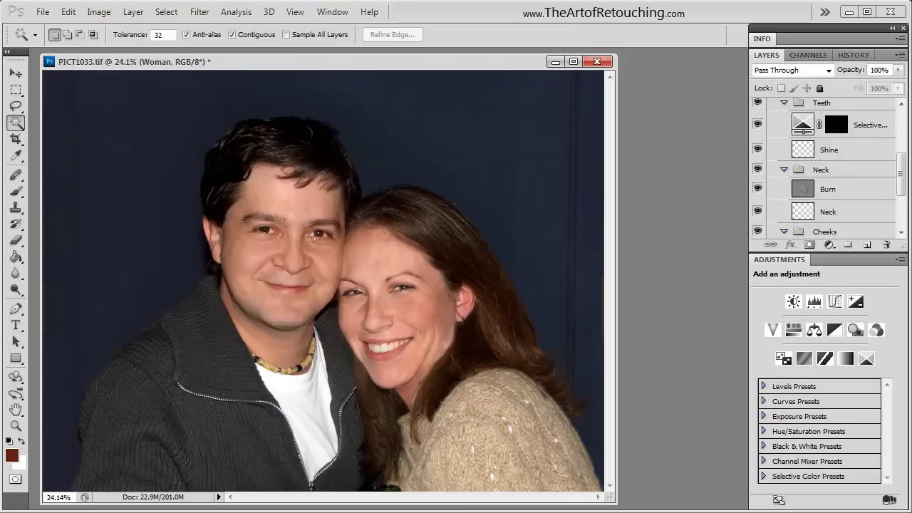
scroll(822, 168, "down", 3)
scroll(822, 168, "up", 1)
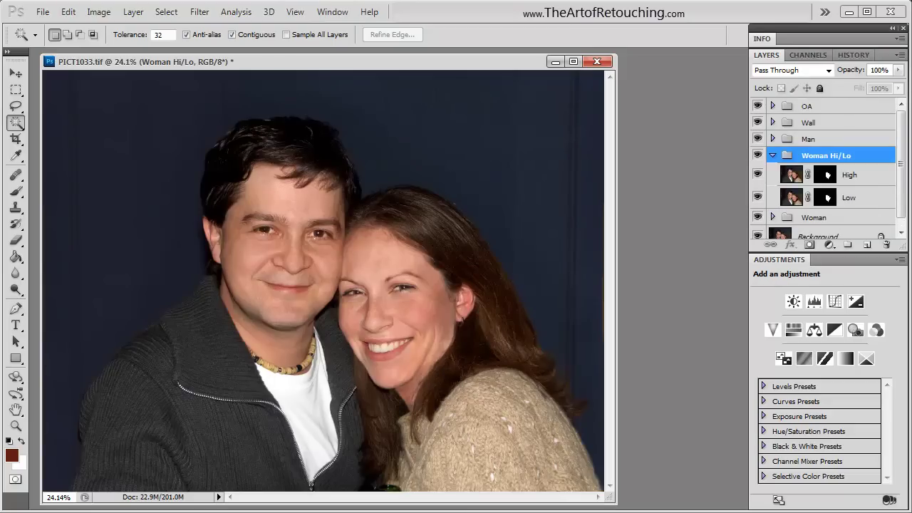
Hide the High layer and delete the Low layer's mask without applying it.
left_click(757, 174)
left_click(849, 198)
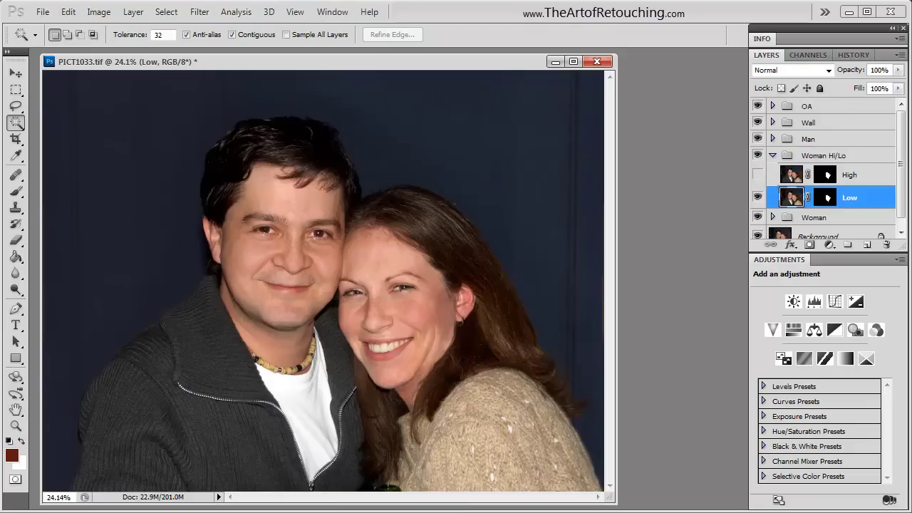
left_click_drag(841, 197, 887, 244)
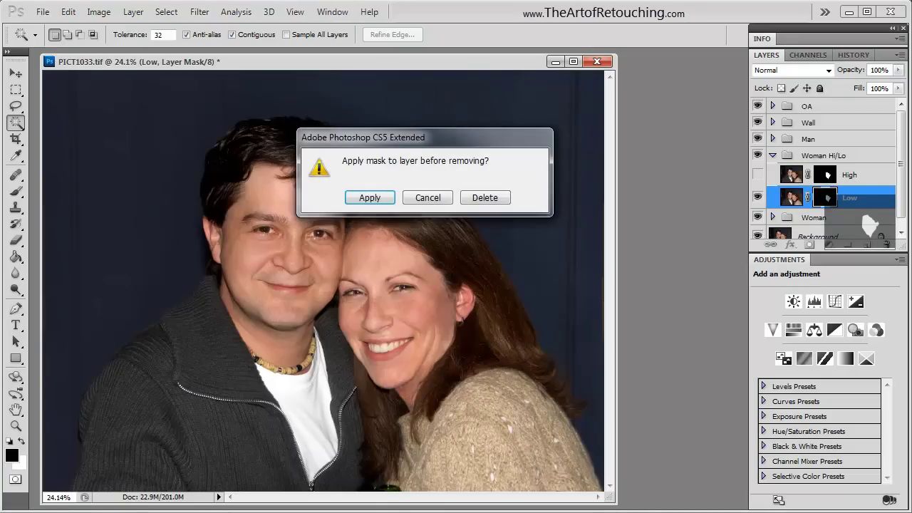
left_click(487, 197)
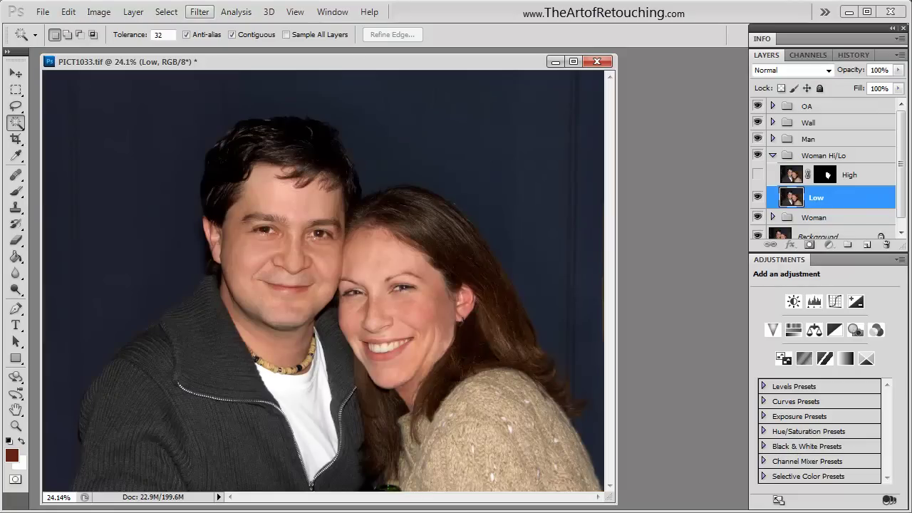
Apply a Gaussian Blur with a 20-pixel radius to the Low layer.
left_click(200, 11)
mouse_move(214, 195)
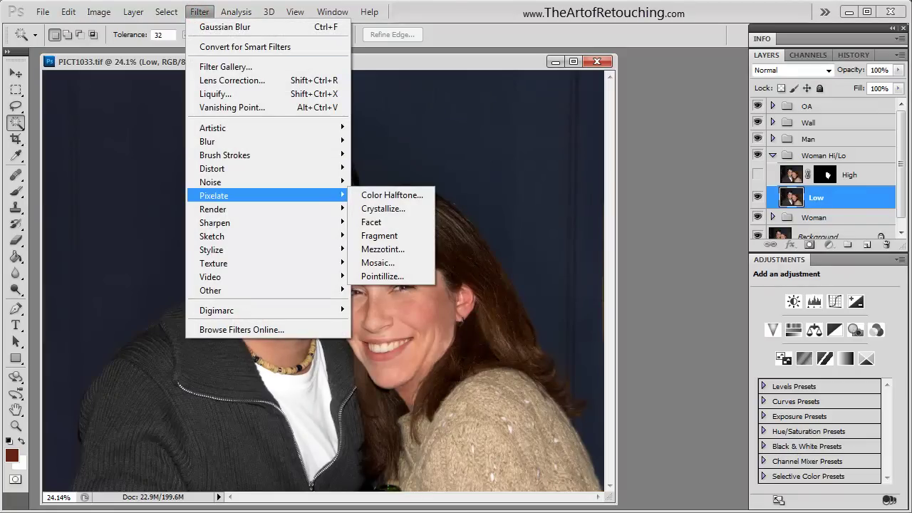
mouse_move(206, 141)
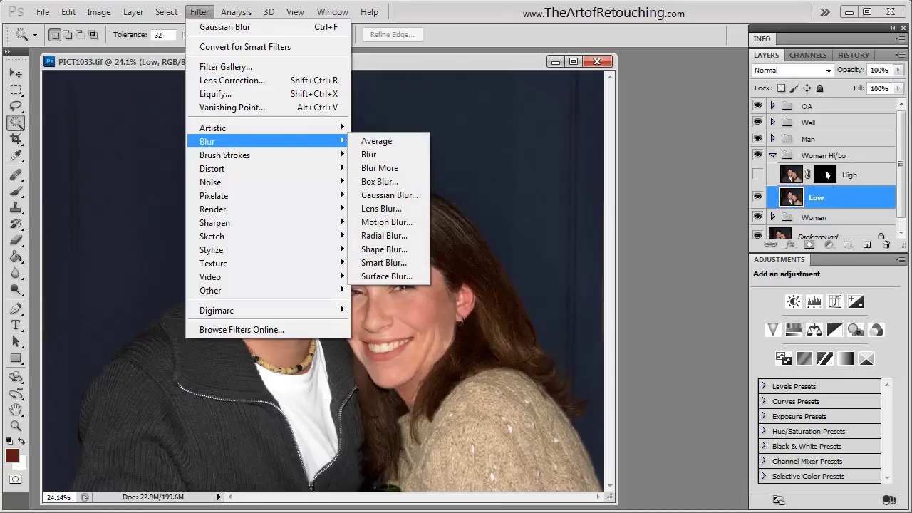
left_click(390, 194)
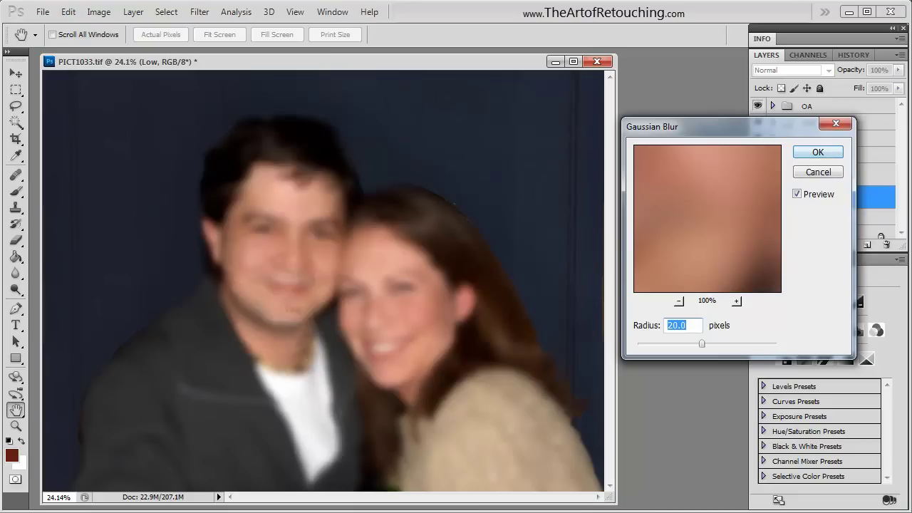
key("Return")
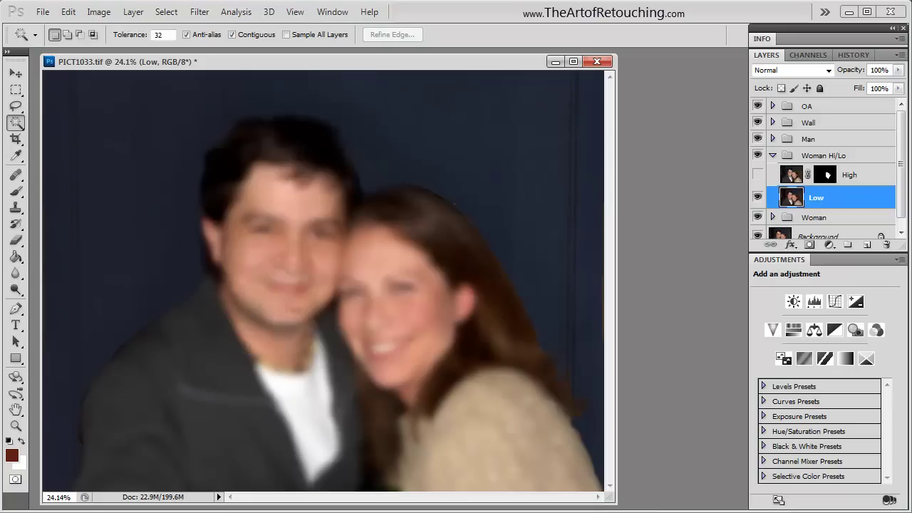
Mask the Low layer with a selection loaded from the High layer's mask, and show the High layer again.
left_click(827, 174, "ctrl")
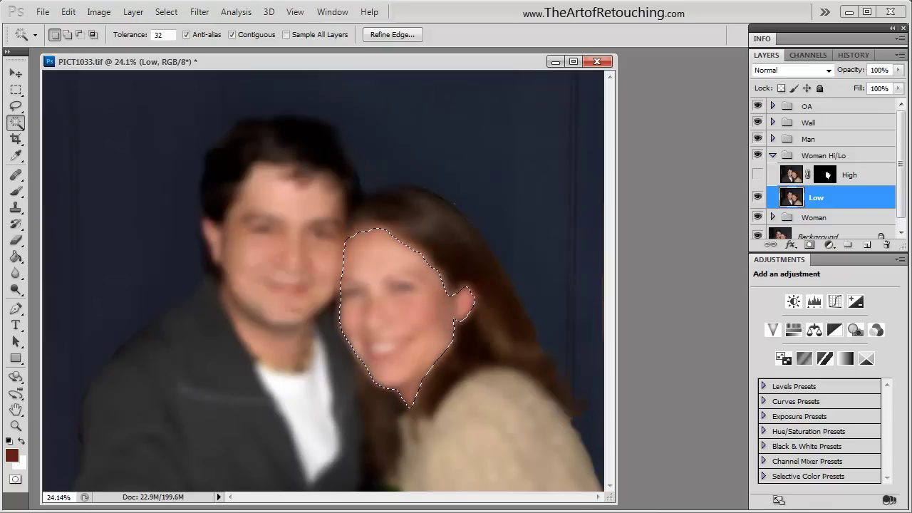
left_click(810, 245)
left_click(757, 175)
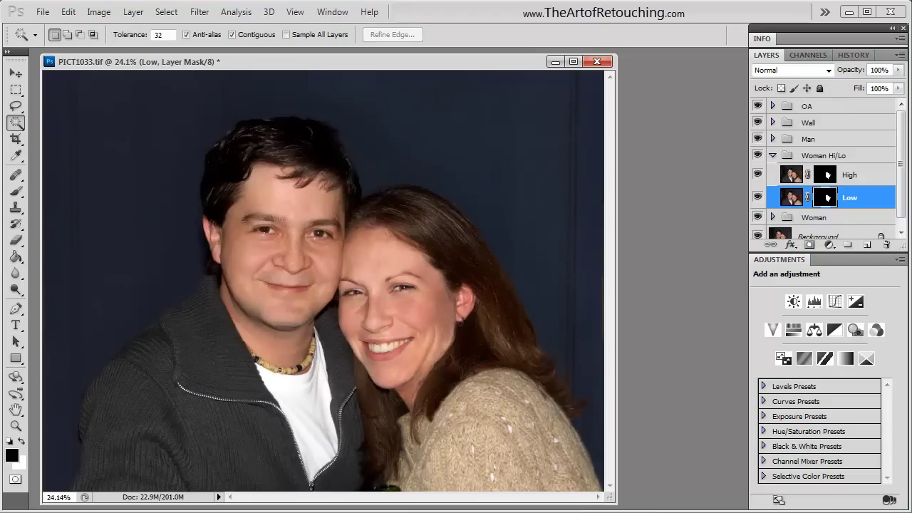
Start Apply Image on the High layer's image and choose Low as the source layer.
left_click(791, 175)
left_click(68, 12)
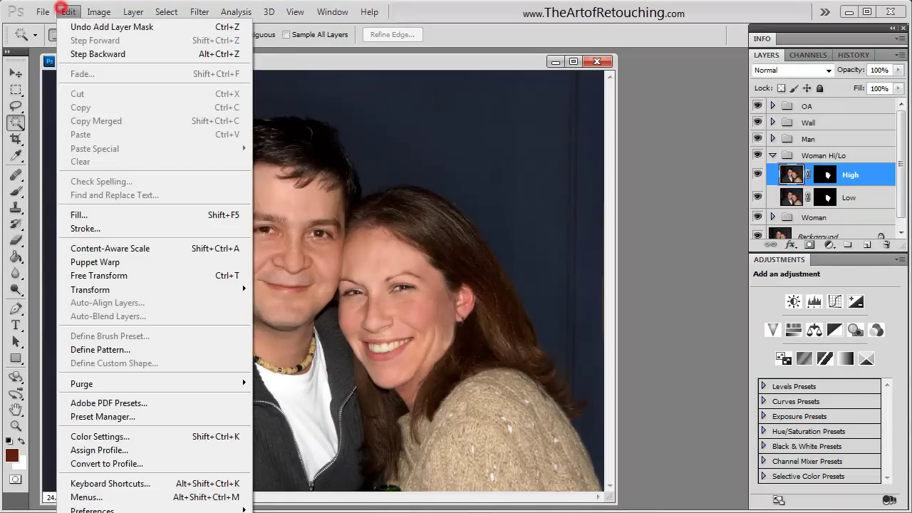
left_click(99, 12)
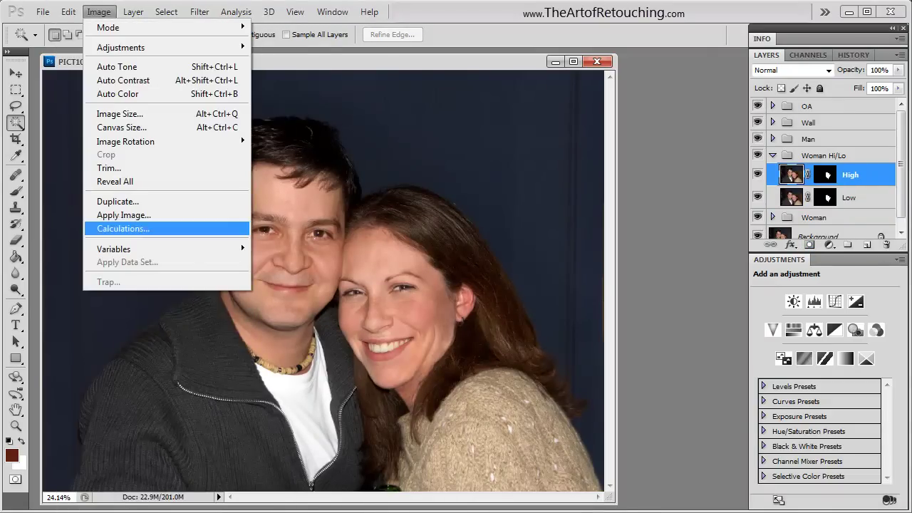
left_click(203, 214)
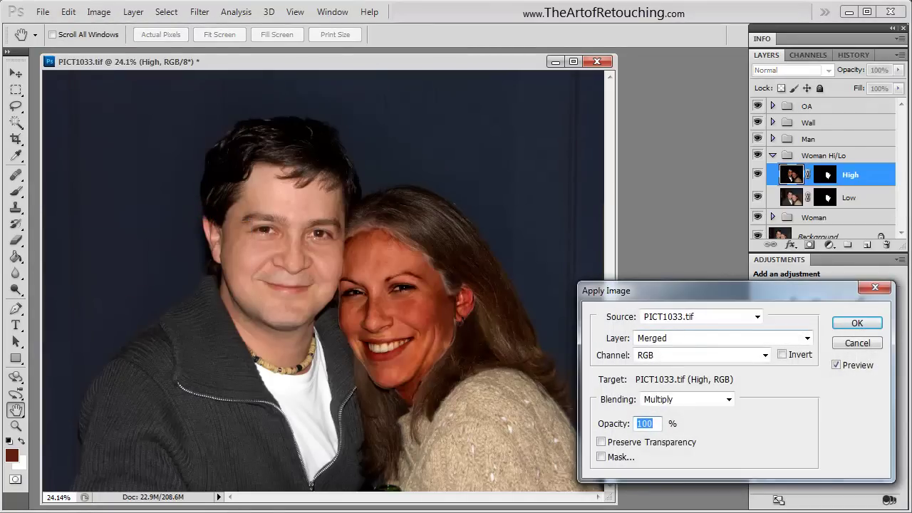
left_click(759, 337)
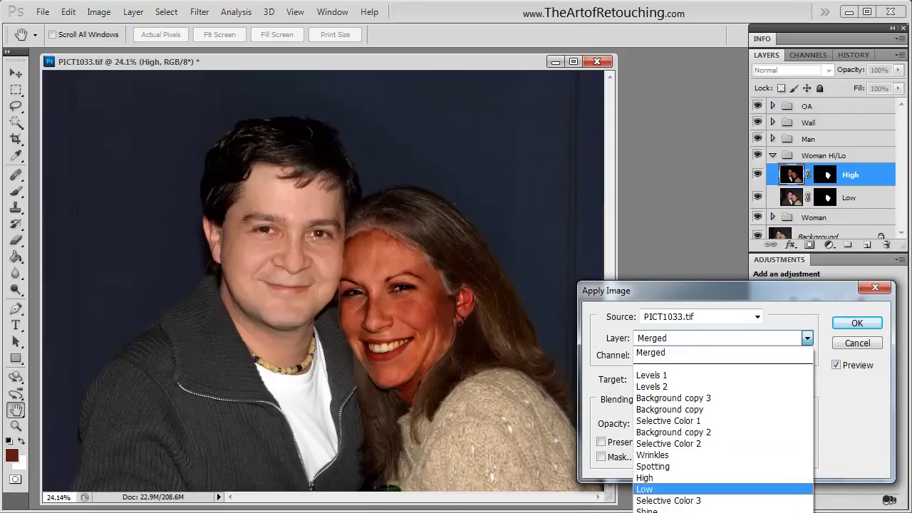
left_click(666, 490)
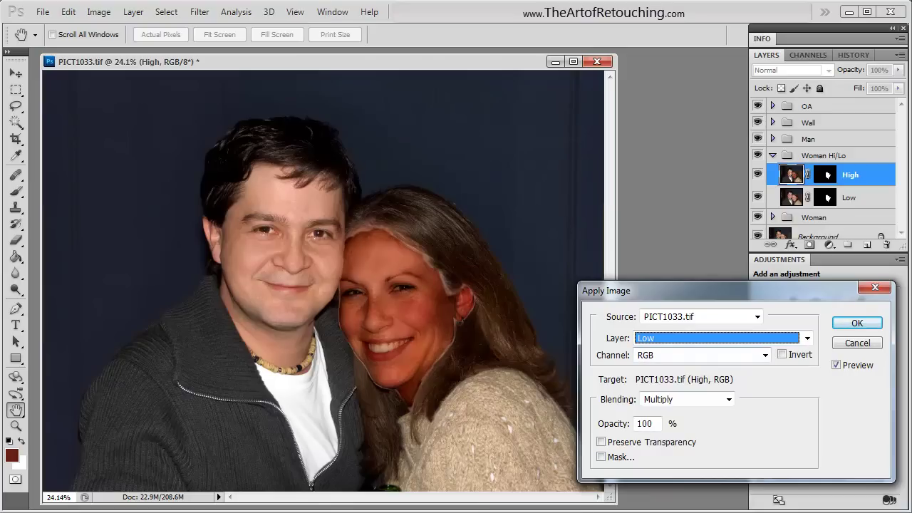
Try Add blending with the source inverted in Apply Image.
left_click(686, 399)
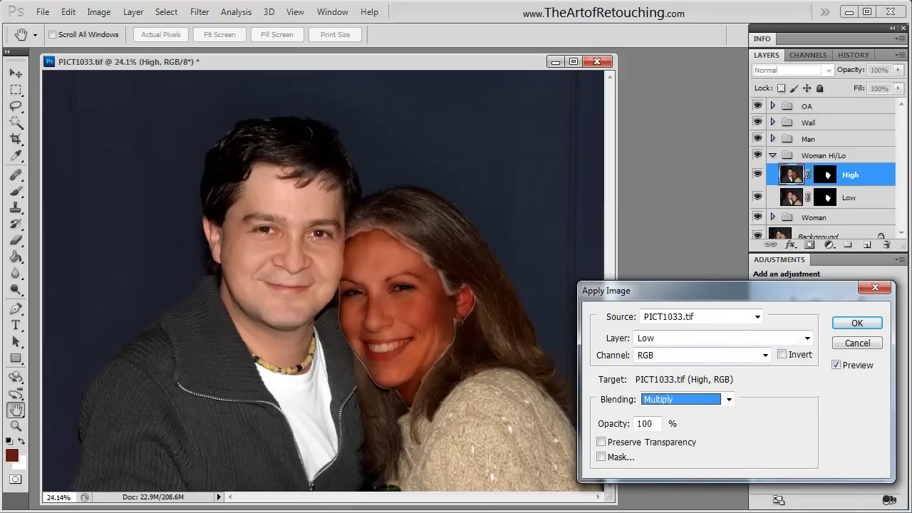
left_click(718, 399)
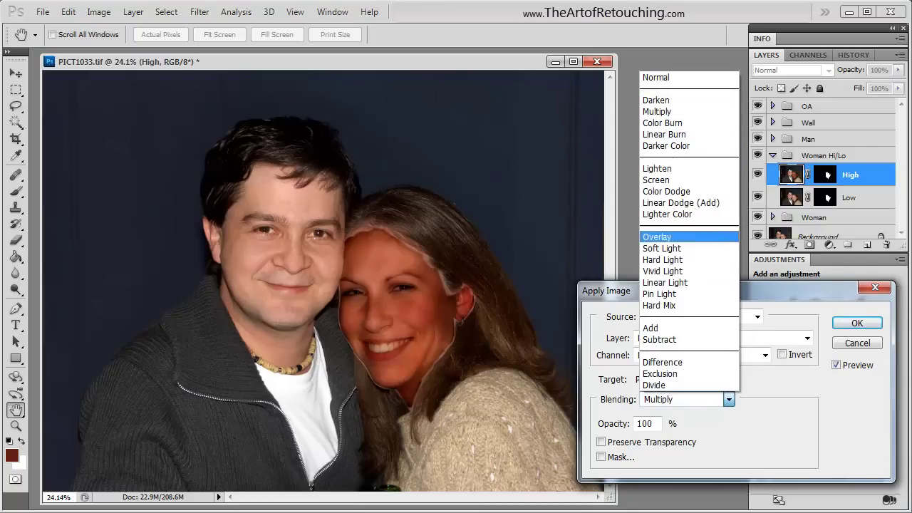
left_click(655, 327)
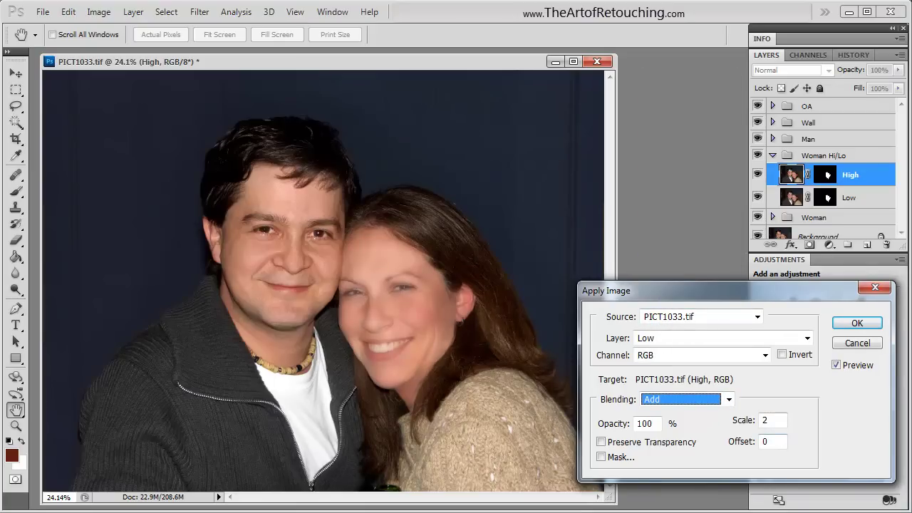
left_click(781, 354)
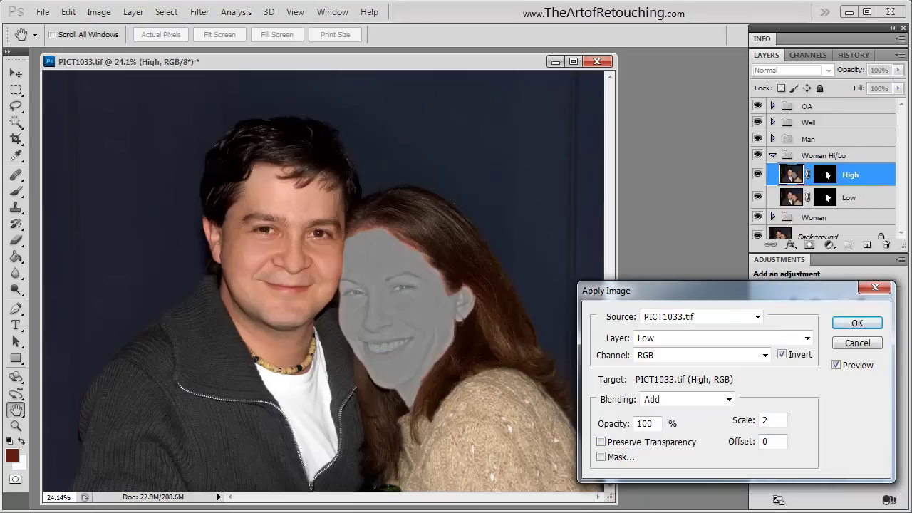
Apply the Low layer to High with Subtract blending, Invert off, scale 2 and offset 128.
left_click(695, 395)
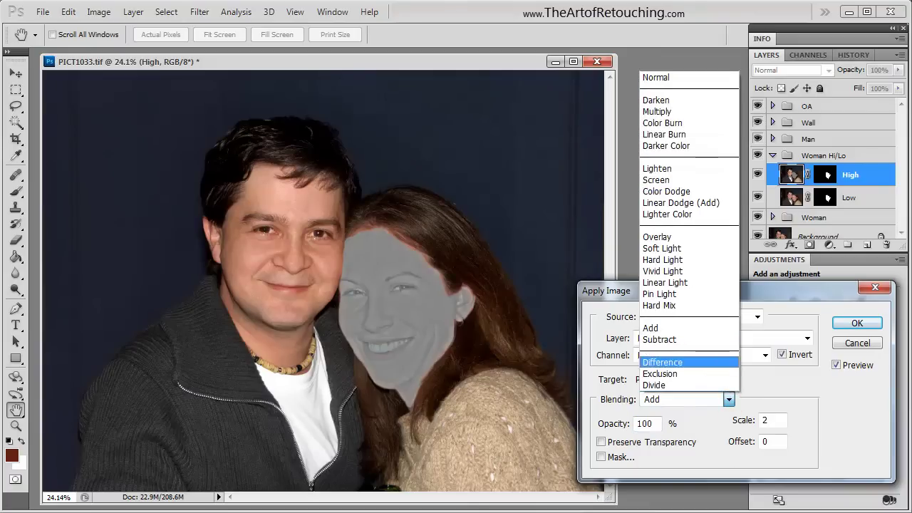
left_click(658, 339)
left_click(781, 354)
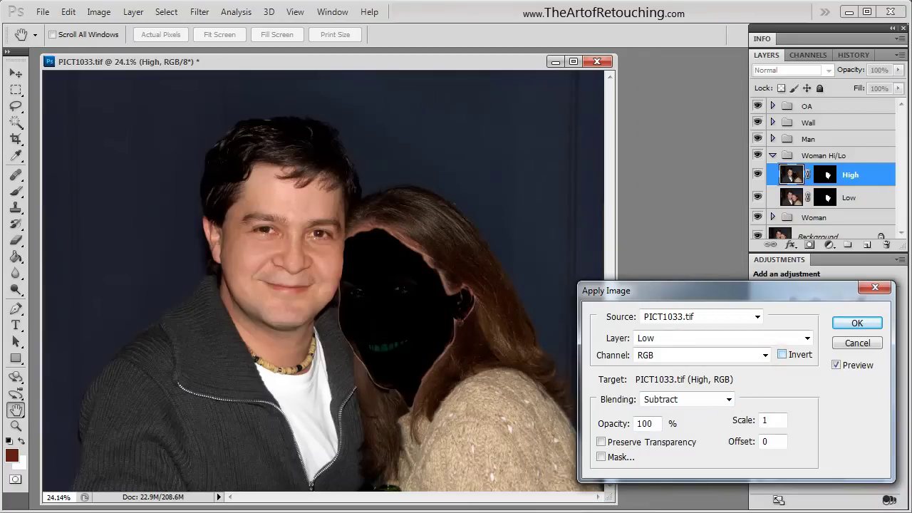
double_click(781, 421)
type("2")
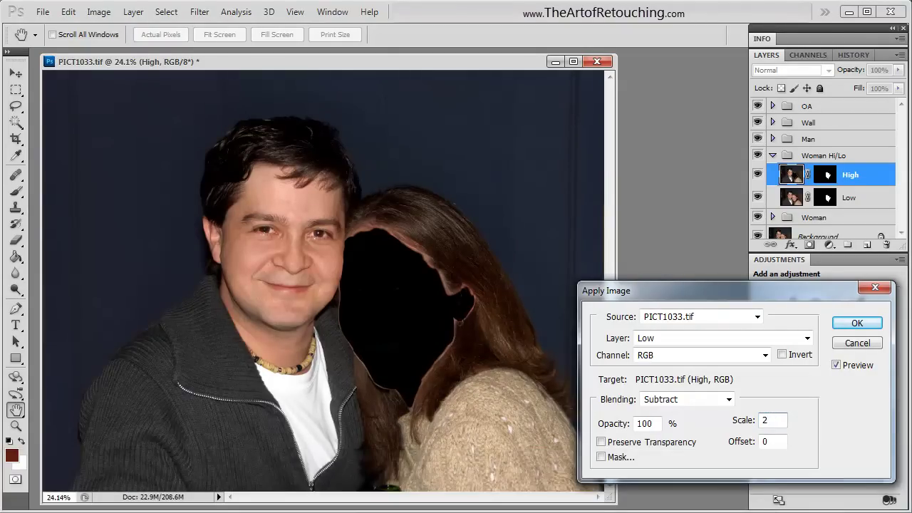
double_click(773, 439)
type("128")
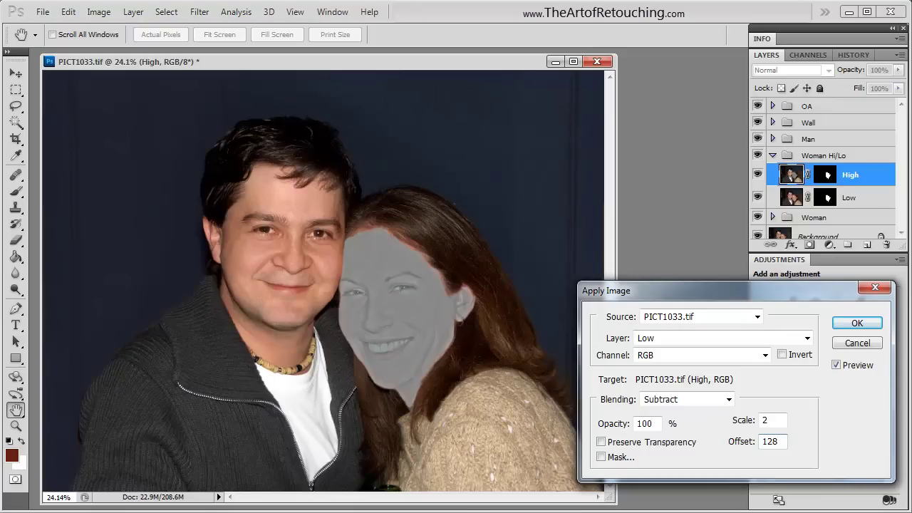
left_click(857, 322)
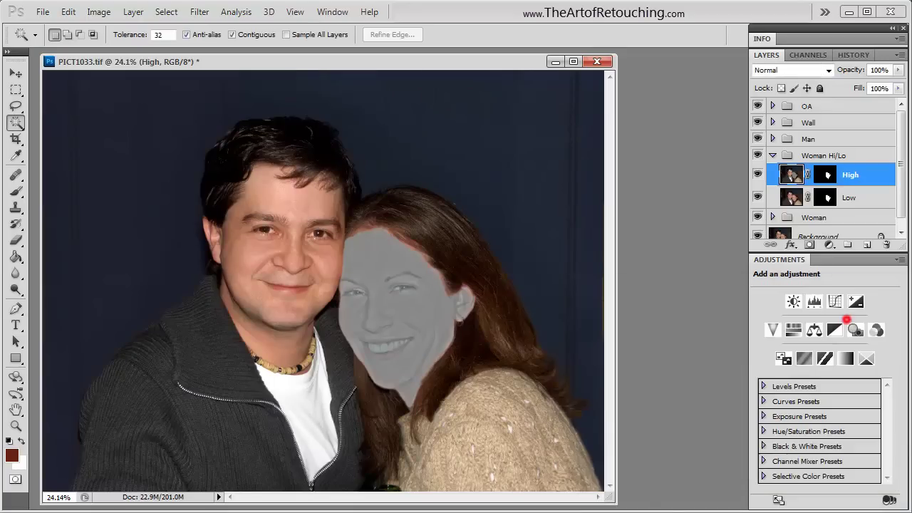
Set the High layer's blend mode to Linear Light and toggle its visibility to compare the result.
left_click(828, 70)
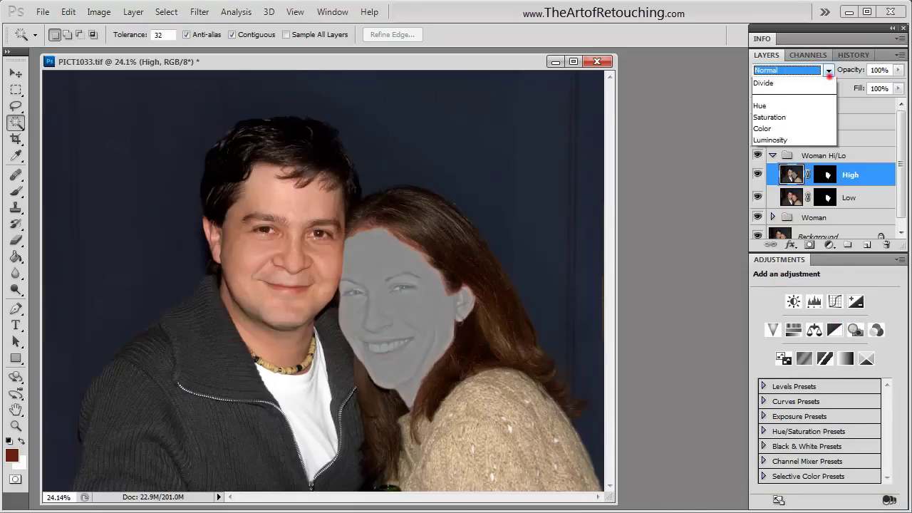
key("Down")
key("Down")
key("Down")
key("Down")
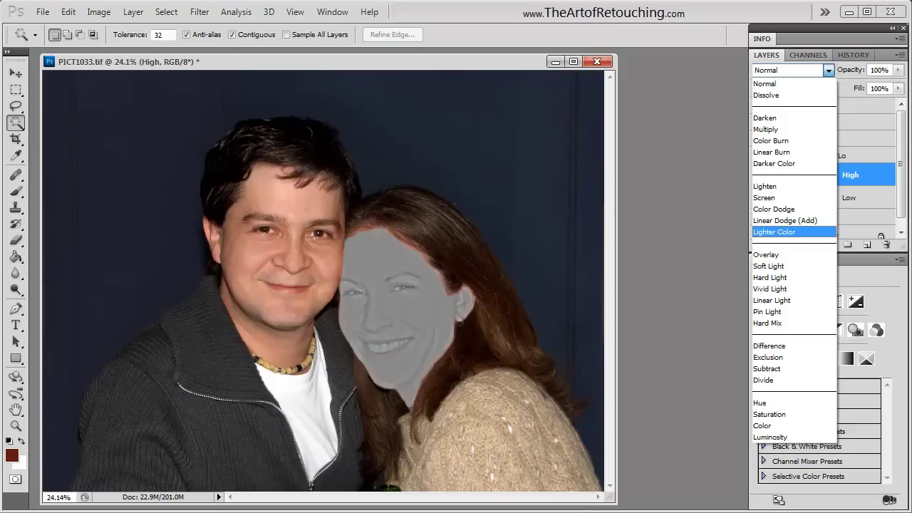
key("Down")
key("Down")
key("Down")
key("Down")
key("Down")
key("Return")
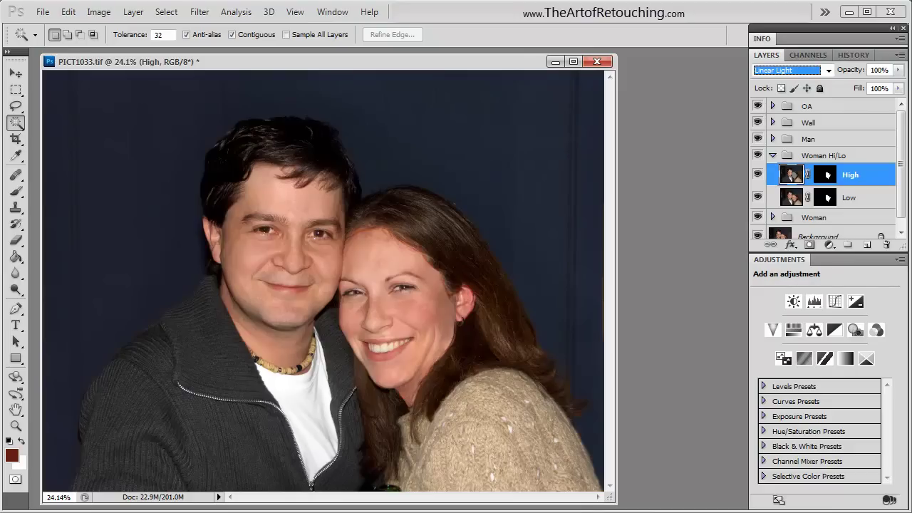
left_click(758, 174)
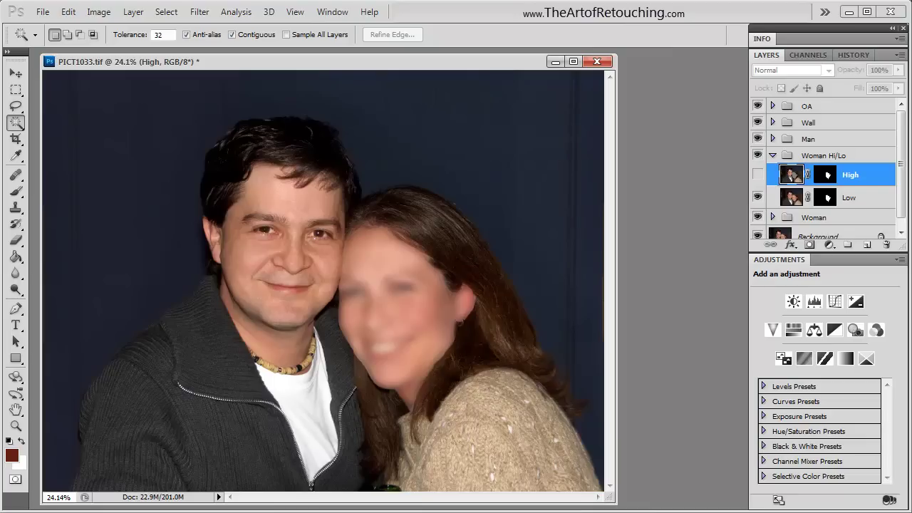
left_click(757, 175)
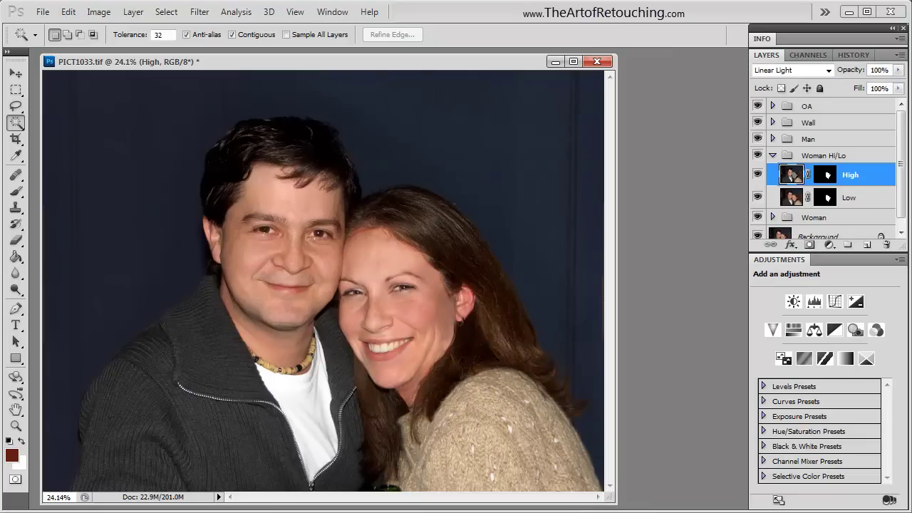
Paint black on the High layer's mask with a 45-pixel brush along the woman's hairline and jaw to clean up the red edges.
key("ctrl+space")
left_click_drag(312, 201, 506, 430)
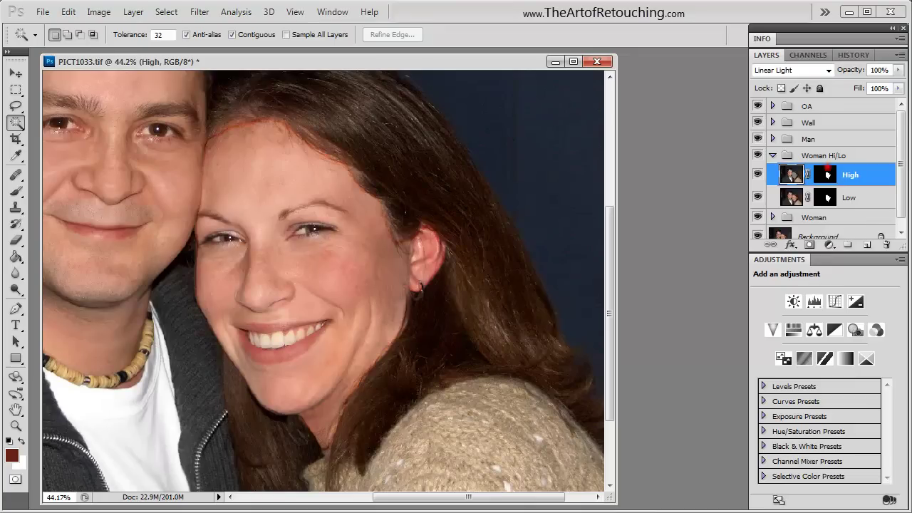
left_click(827, 173)
key("b")
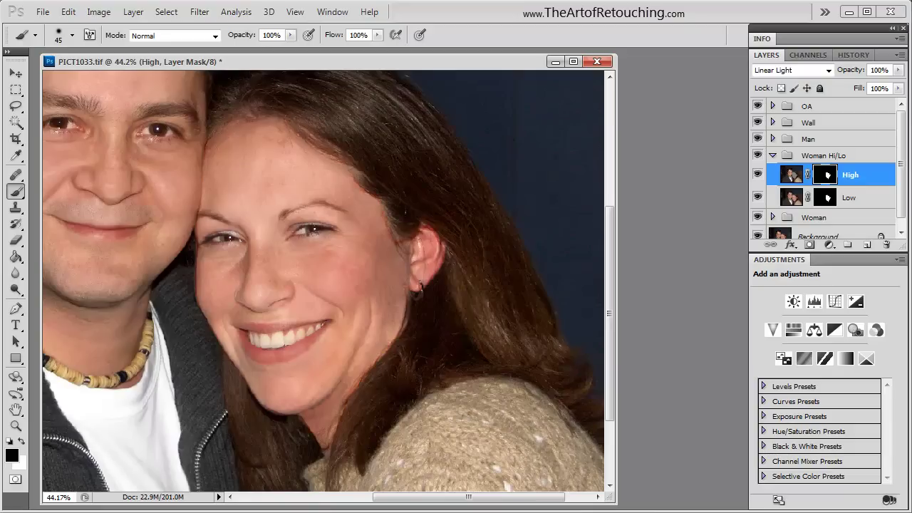
left_click(387, 229)
left_click_drag(383, 348, 347, 399)
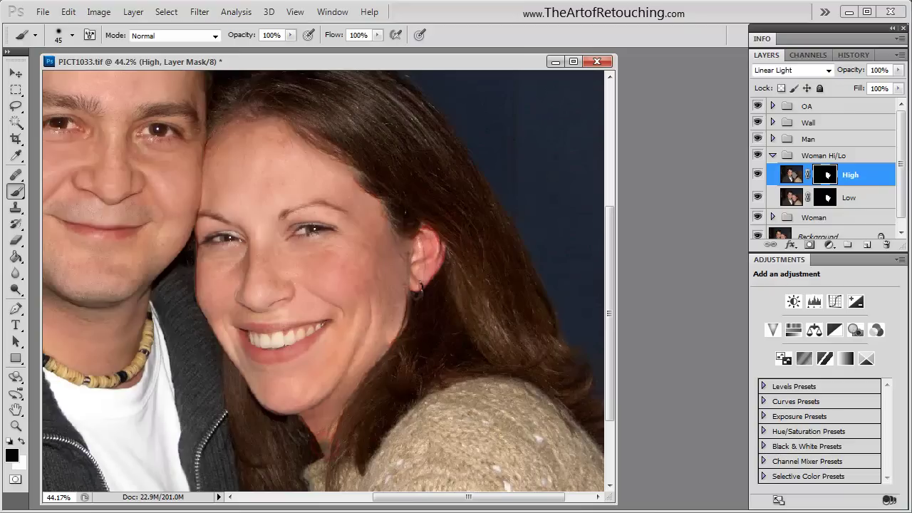
Examine the skin around the woman's eyes, nose and cheeks at close range.
key("j")
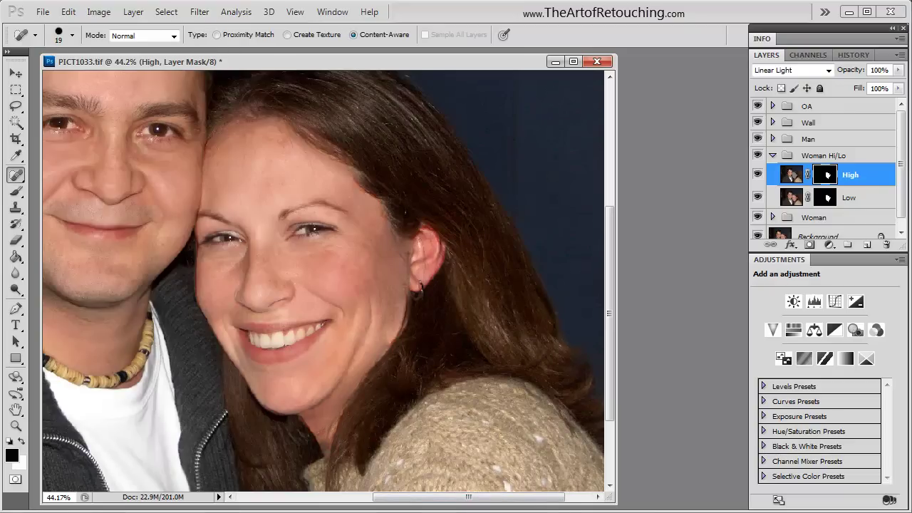
key("ctrl+space")
left_click_drag(163, 104, 507, 413)
left_click(320, 265)
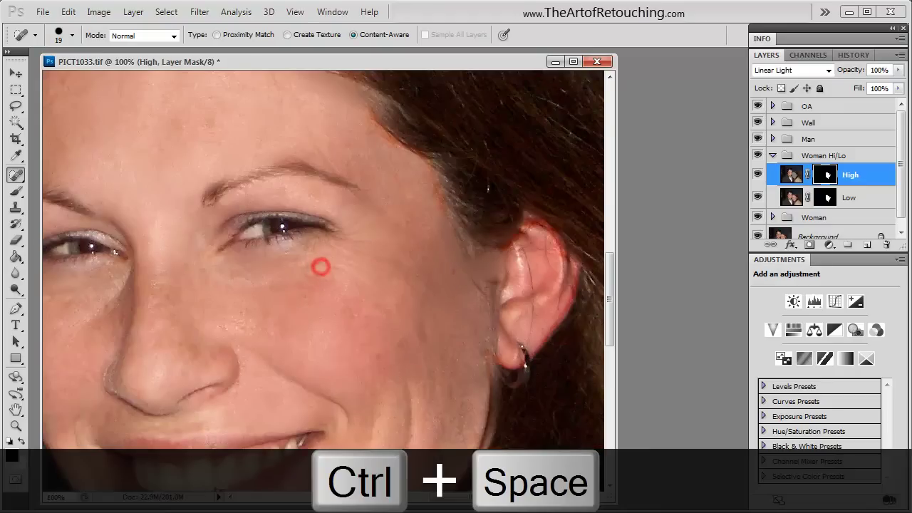
left_click(166, 336)
key("space")
left_click_drag(175, 335, 372, 330)
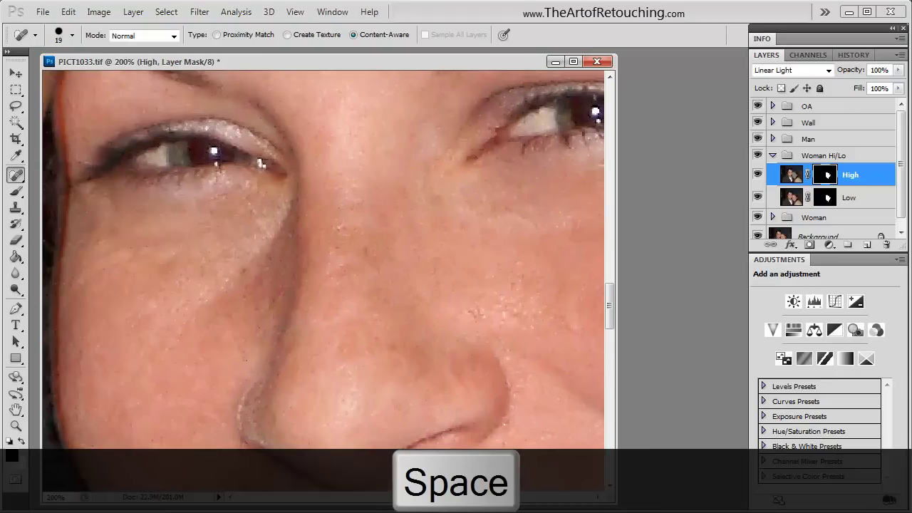
key("ctrl+minus")
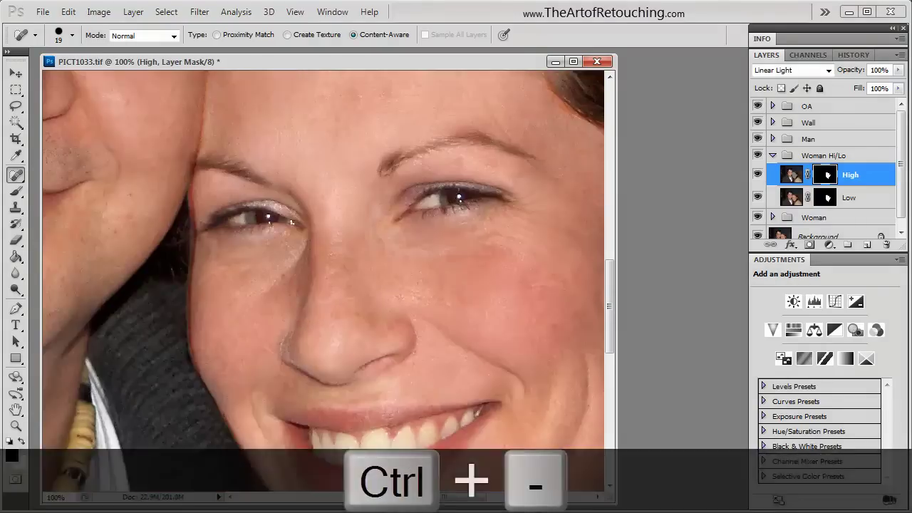
Switch to the Healing Brush and give its round tip 20% hardness, a 120° angle and a flatter, elliptical roundness.
key("shift+j")
mouse_move(9, 171)
left_mouse_down()
mouse_move(71, 173)
mouse_move(72, 188)
left_mouse_up()
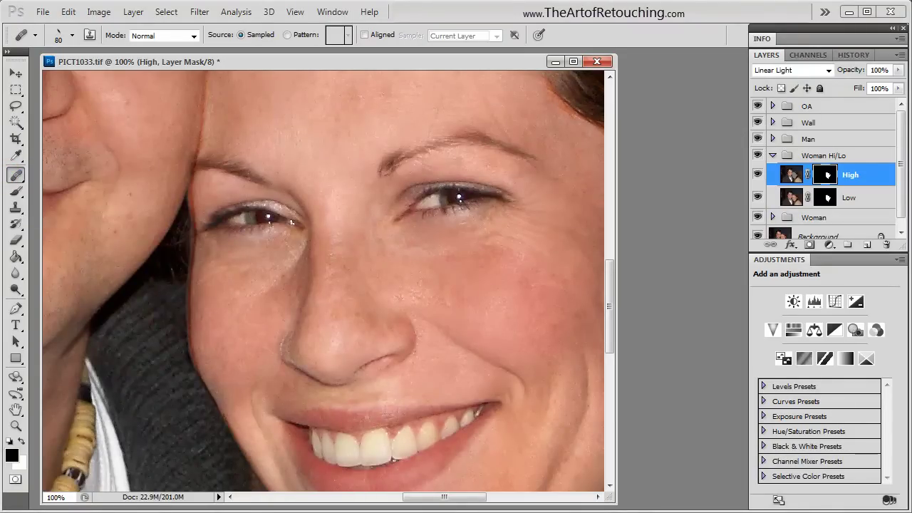
key("shift+bracketright")
left_click(72, 35)
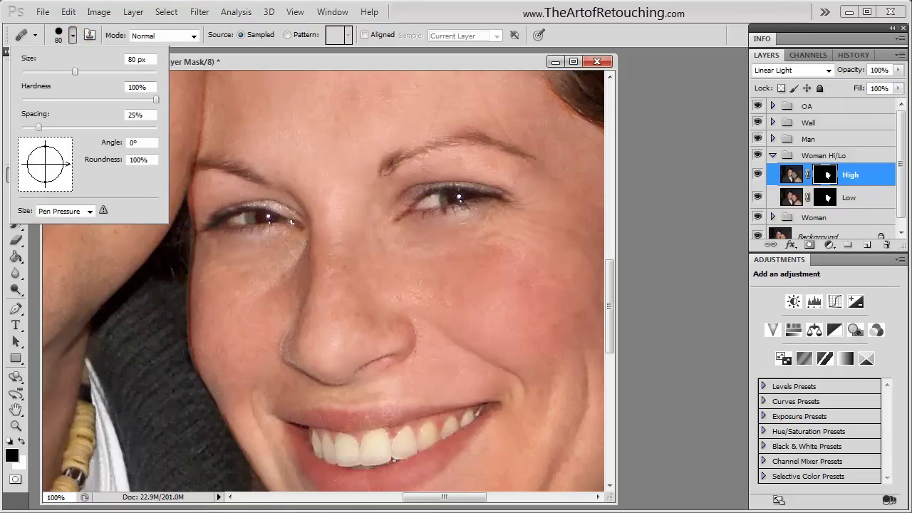
double_click(146, 87)
type("20")
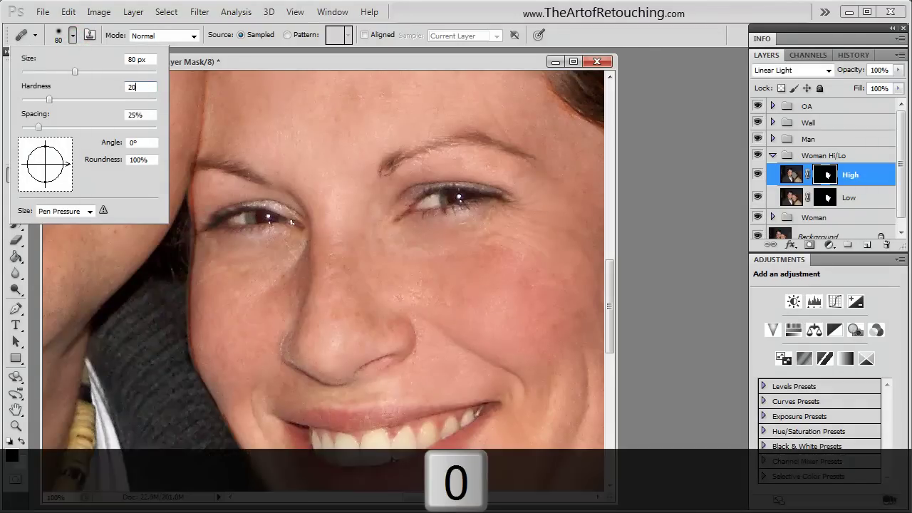
left_click_drag(68, 164, 33, 145)
key("Tab")
key("Tab")
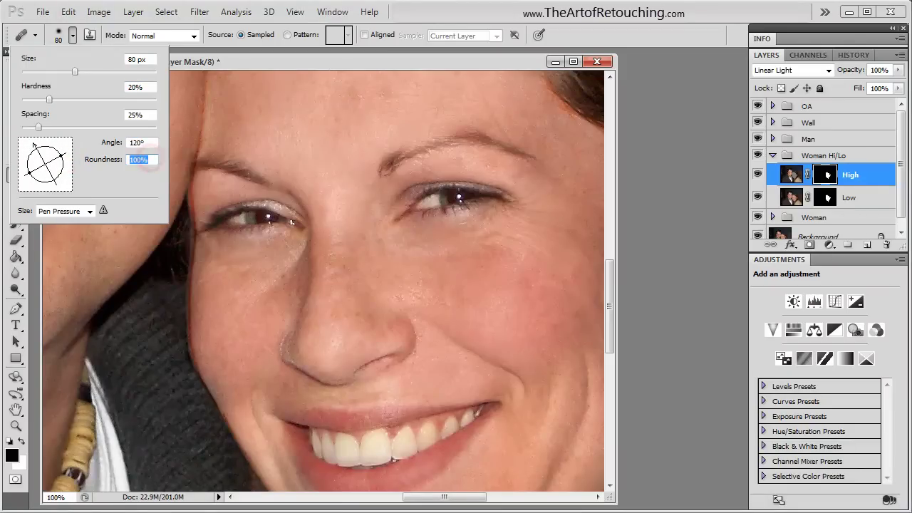
left_click_drag(63, 154, 52, 160)
left_click(220, 60)
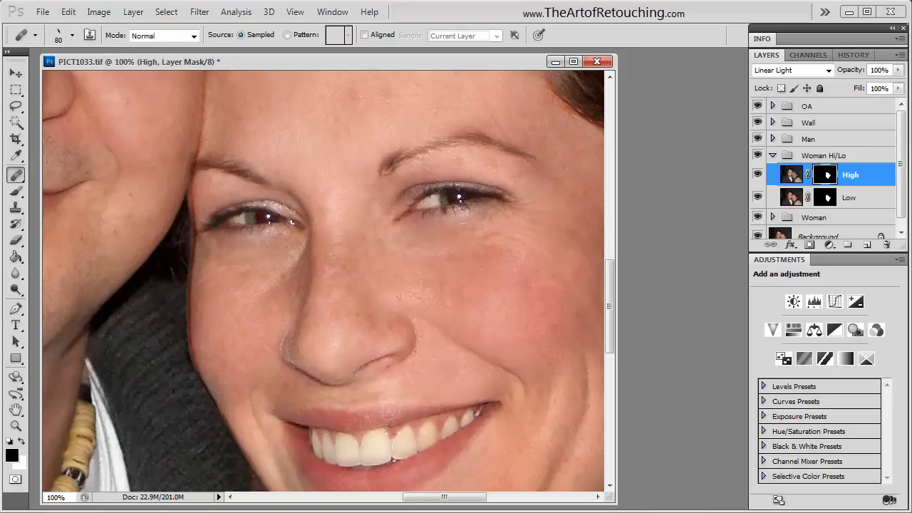
Target the High layer's image instead of its mask and heal the bridge of the woman's nose with sampled skin.
key("ctrl+2")
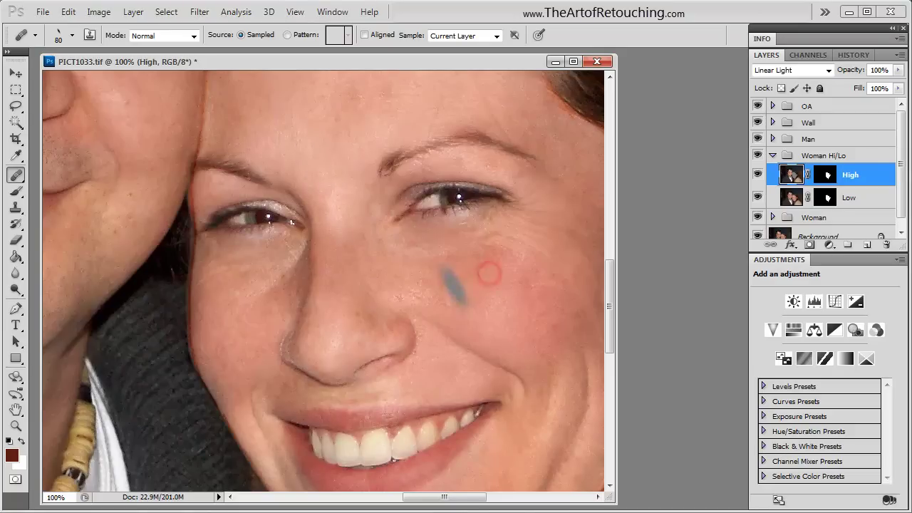
mouse_move(346, 241)
left_mouse_down()
mouse_move(339, 276)
mouse_move(331, 227)
left_mouse_up()
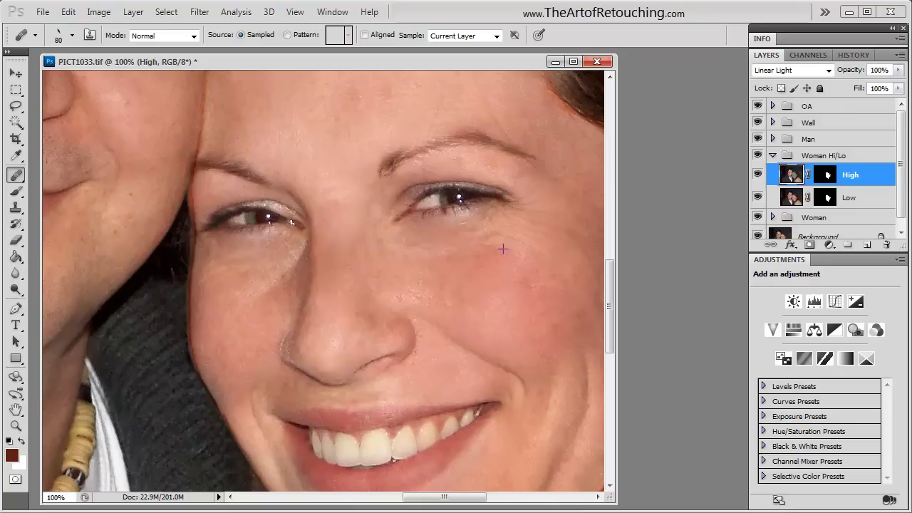
left_click(336, 207, "alt")
left_click(471, 280, "alt")
left_click(336, 186)
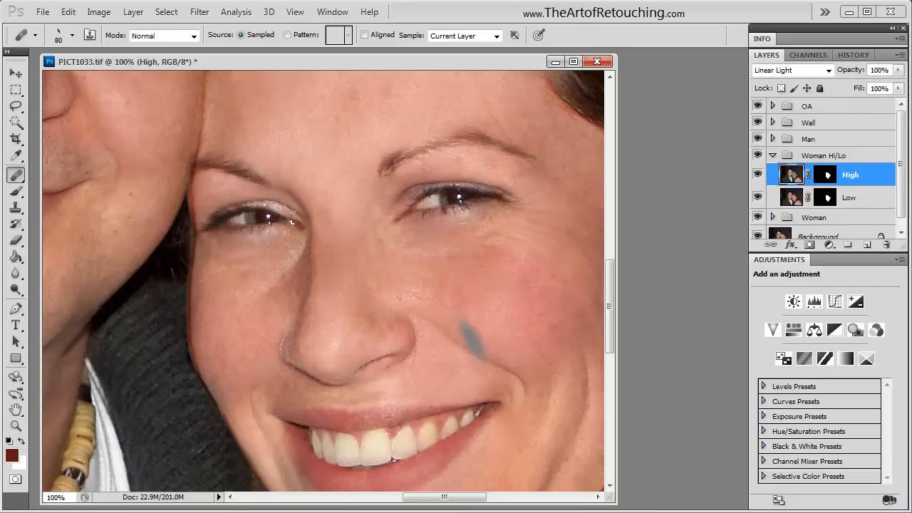
Heal the texture on the woman's left cheek below the eye, undoing one stroke and resampling clean cheek skin.
left_click(513, 302, "alt")
left_click(482, 261)
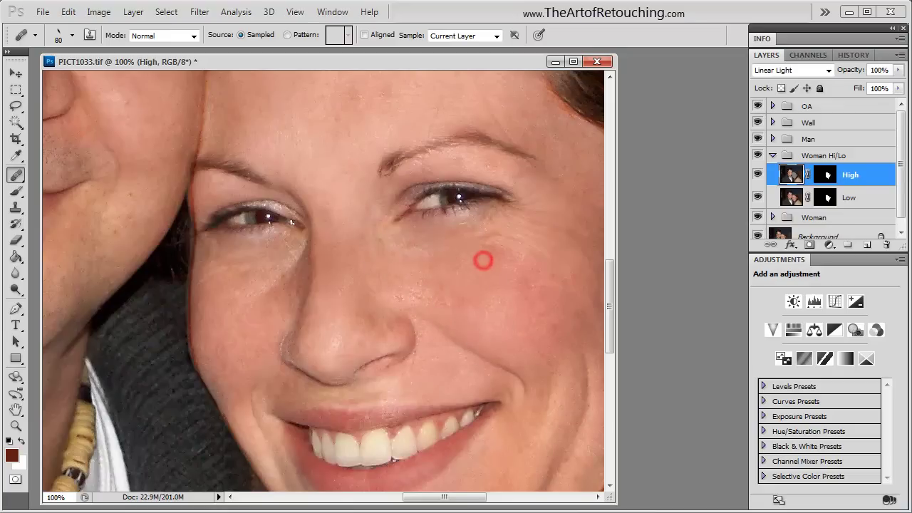
key("ctrl+z")
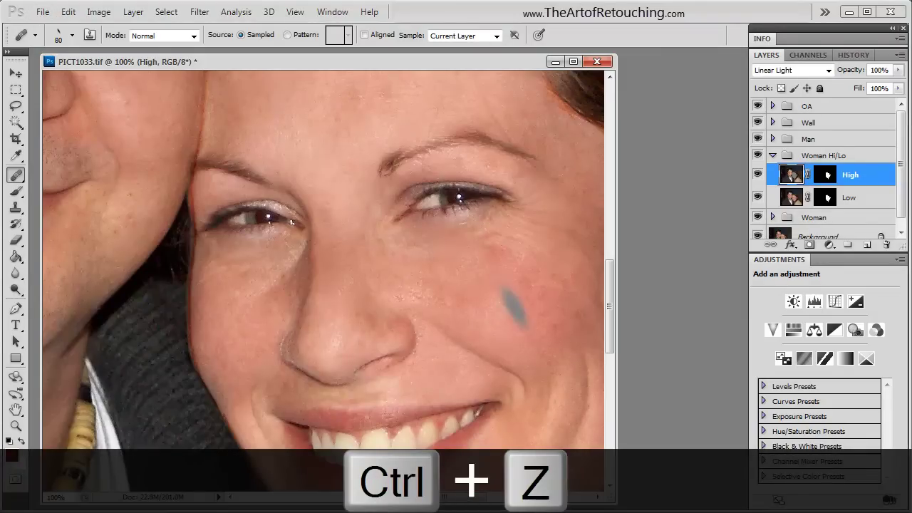
left_click(515, 307, "alt")
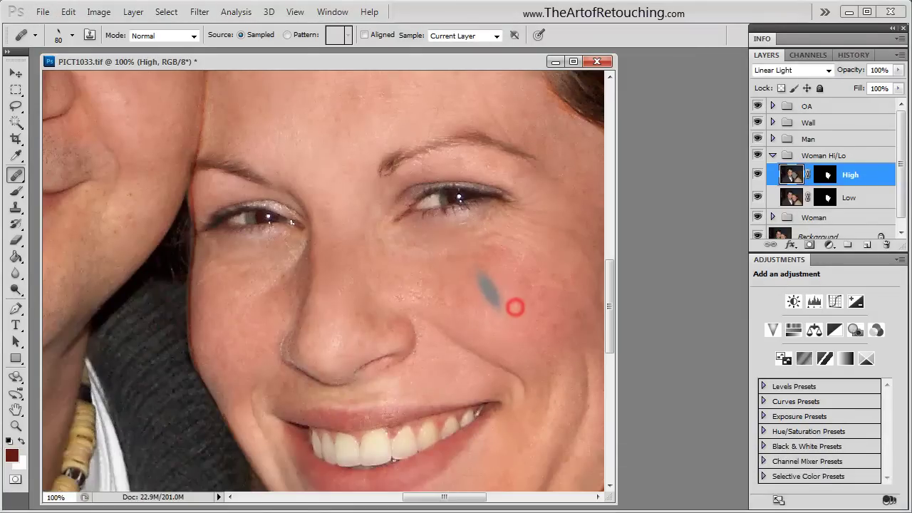
left_click_drag(482, 263, 441, 288)
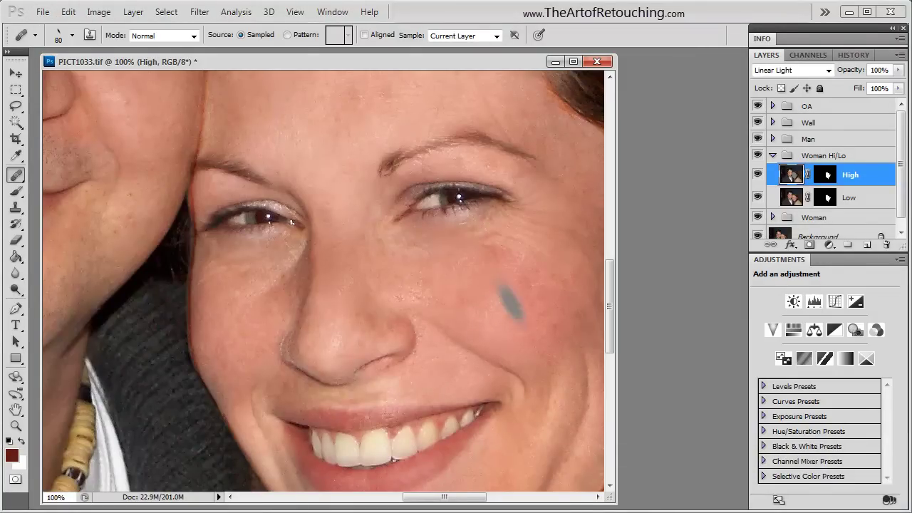
Sample left-cheek skin and heal the woman's right cheek beside the nose, undoing the first stroke and dabbing over the area.
left_click(514, 291, "alt")
left_click_drag(270, 311, 288, 342)
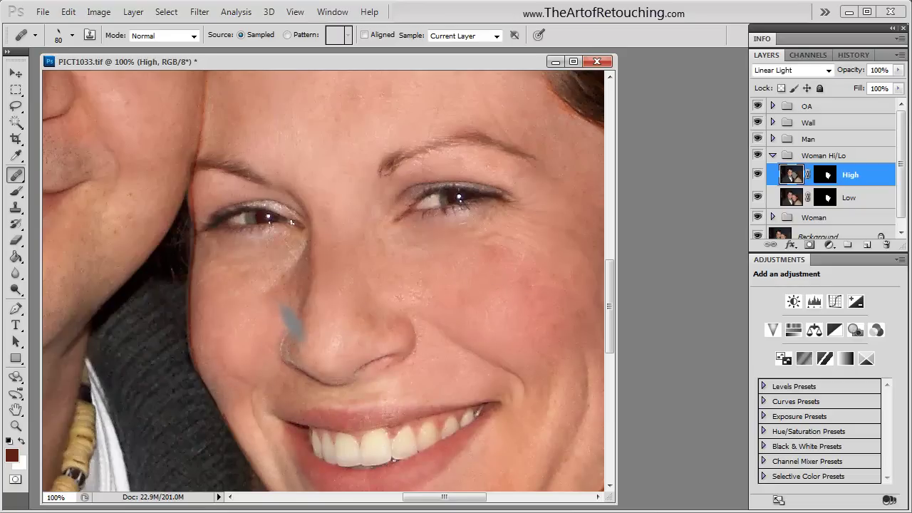
key("ctrl+z")
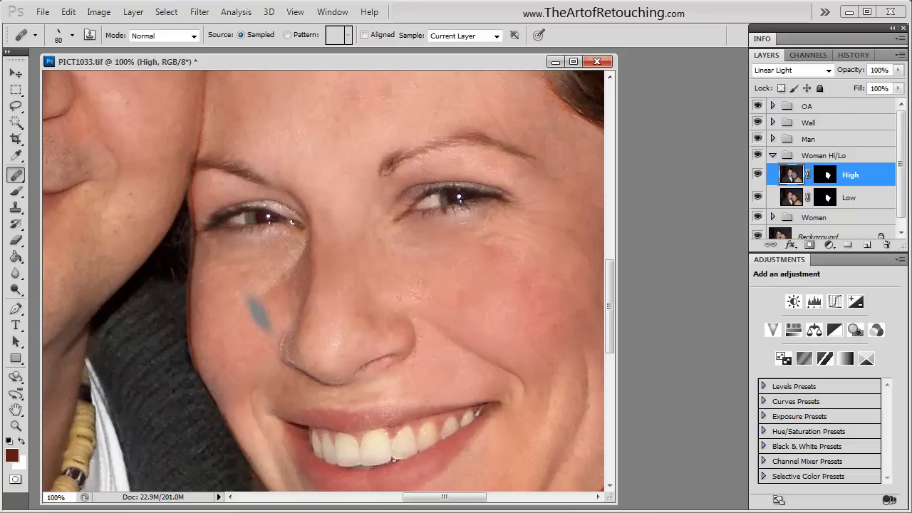
left_click(276, 346)
left_click(282, 291)
left_click(249, 327)
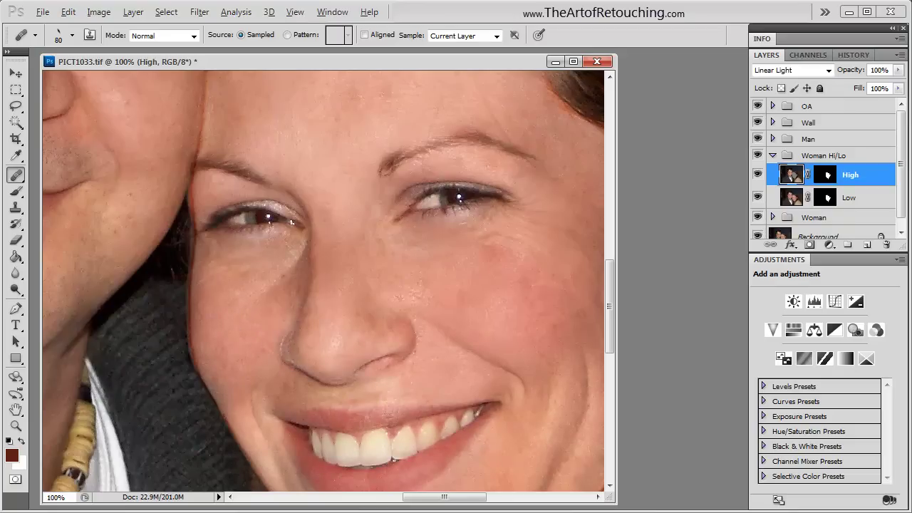
Sample clean left-cheek texture and heal the crease under the woman's right eye and the tip of her nose.
left_click(432, 297, "alt")
left_click_drag(264, 305, 285, 269)
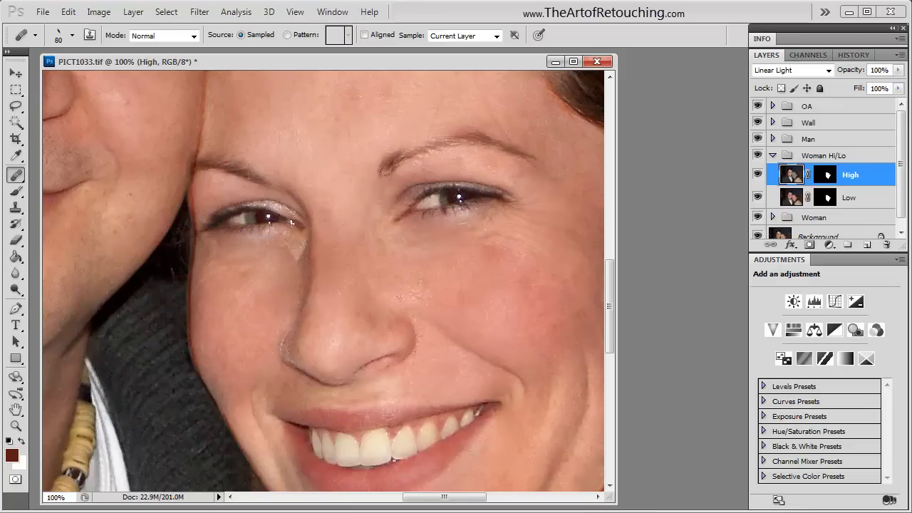
left_click_drag(349, 320, 367, 352)
left_click_drag(349, 322, 369, 355)
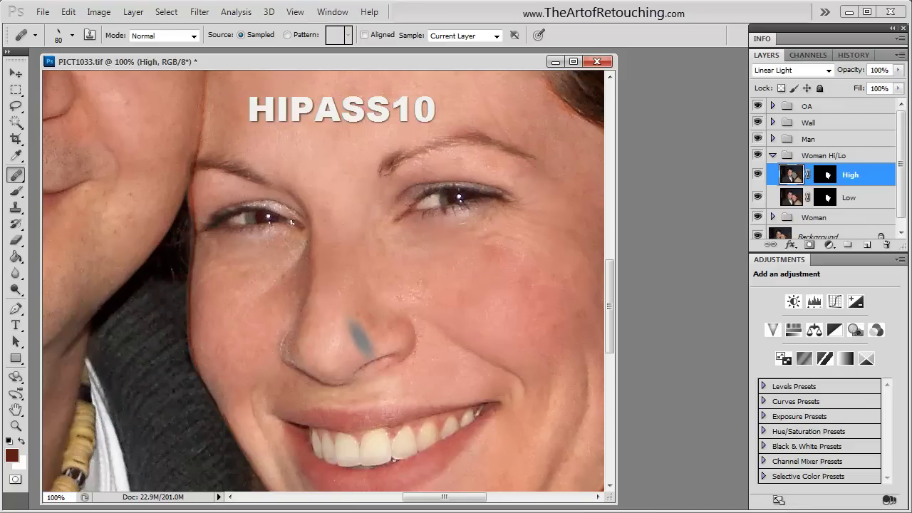
Heal the blotchy areas across the woman's left cheek with texture sampled from the middle of that cheek.
left_click(471, 290, "alt")
left_click(493, 257)
left_click(501, 331)
mouse_move(473, 291)
left_mouse_down()
mouse_move(488, 323)
mouse_move(490, 312)
left_mouse_up()
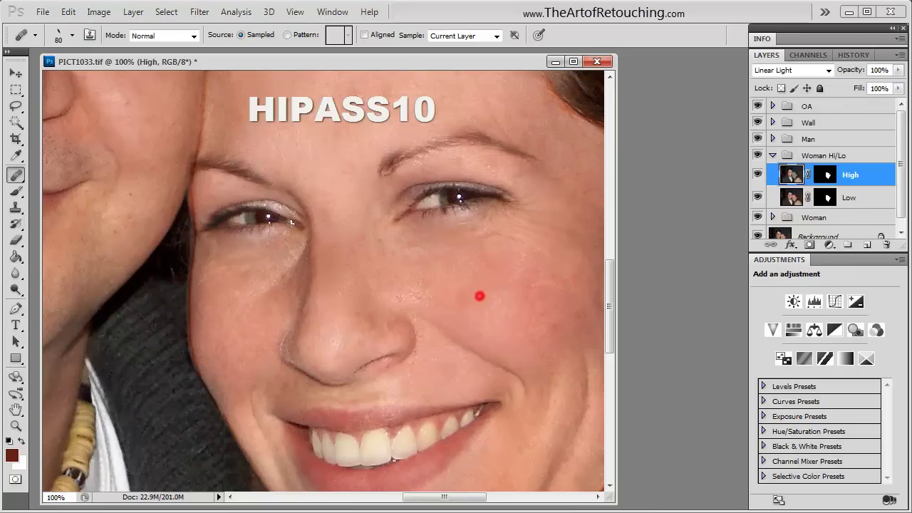
mouse_move(480, 263)
left_mouse_down()
mouse_move(493, 256)
mouse_move(563, 303)
left_mouse_up()
Resample clean skin and heal beside the woman's nose and on the bridge between her eyes.
left_click(478, 272, "alt")
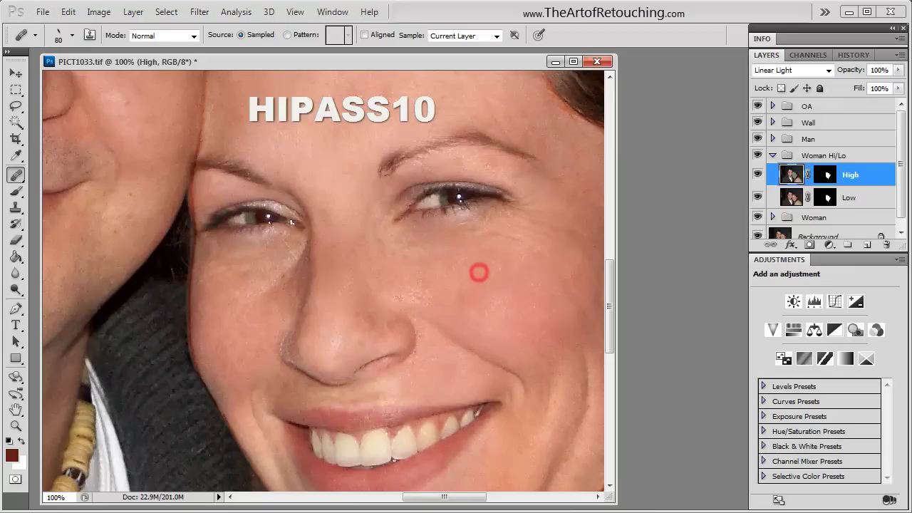
left_click_drag(398, 260, 375, 254)
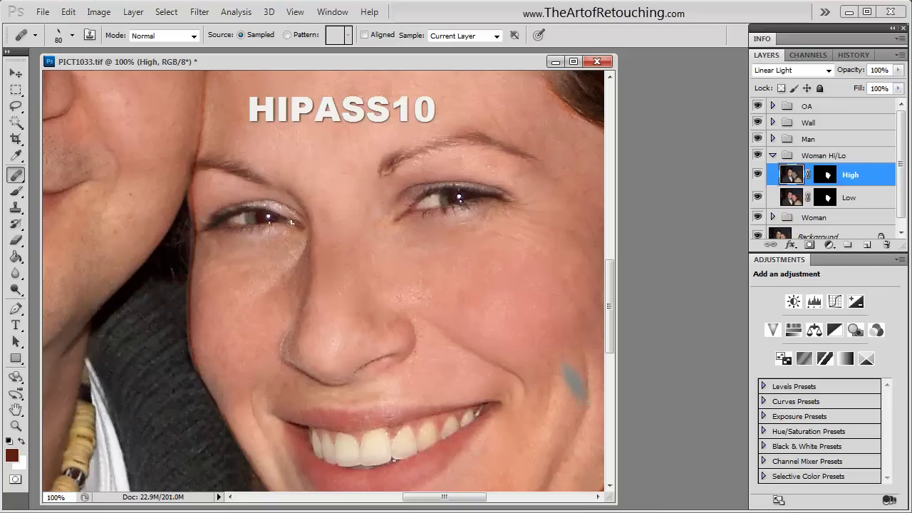
left_click(348, 208, "alt")
left_click(330, 212)
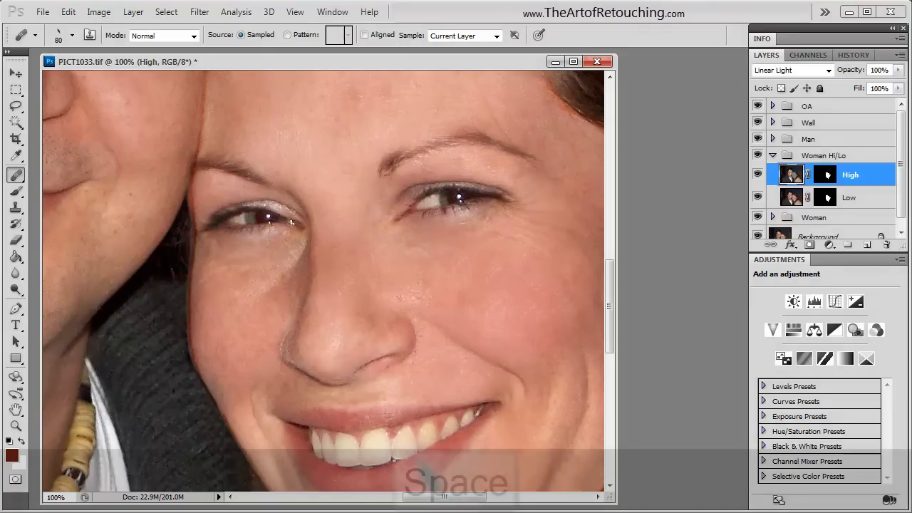
Heal the woman's chin and the long creases running down her left lower cheek and jaw.
left_click_drag(509, 380, 292, 216)
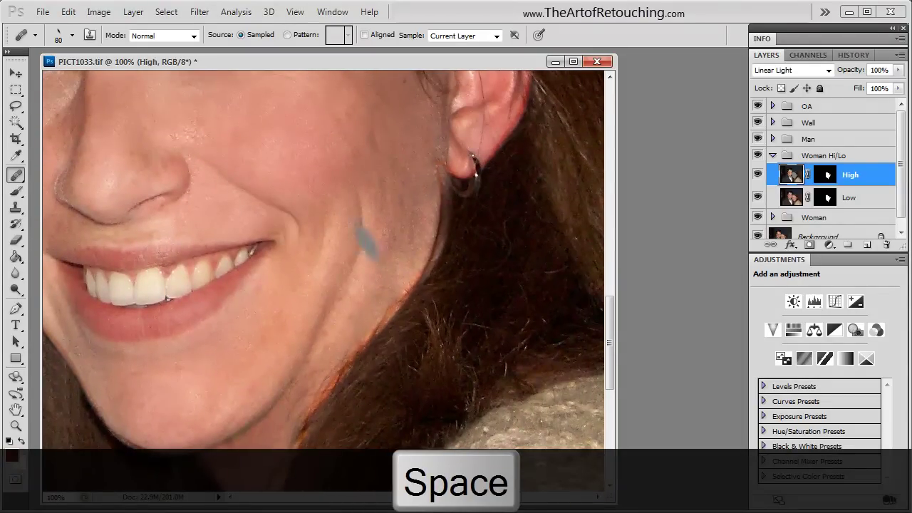
left_click_drag(225, 350, 235, 377)
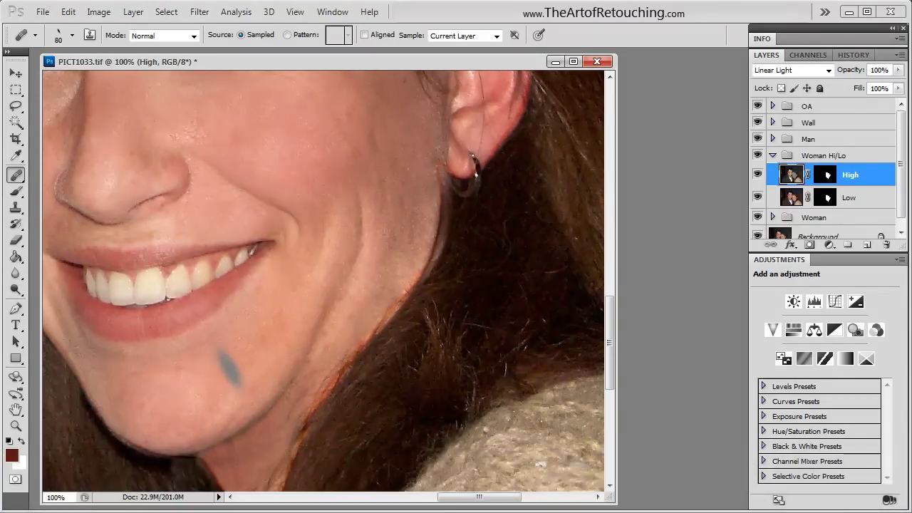
left_click_drag(213, 413, 221, 428)
left_click_drag(288, 380, 339, 282)
left_click_drag(402, 431, 377, 477)
mouse_move(342, 360)
left_mouse_down()
mouse_move(365, 324)
mouse_move(360, 281)
mouse_move(320, 275)
mouse_move(358, 261)
mouse_move(366, 212)
left_mouse_up()
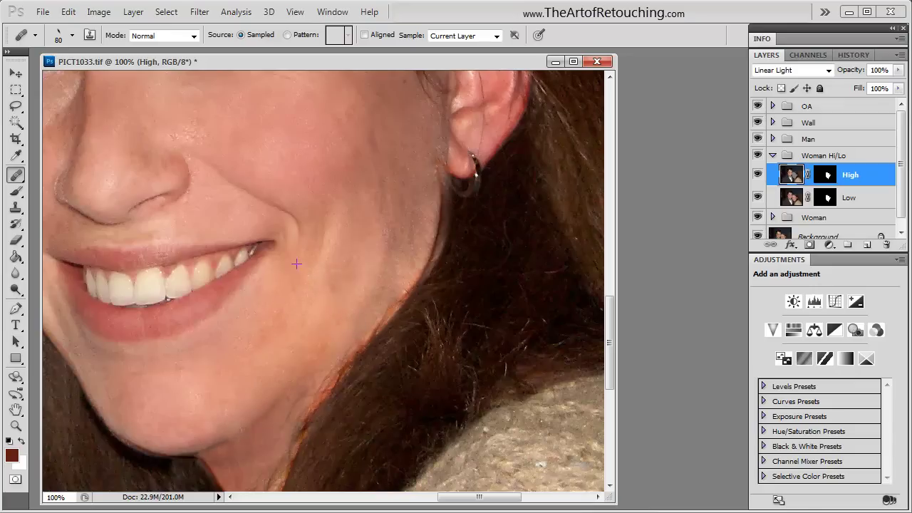
Sample skin near the chin and heal the remaining smile lines beside the left corner of the woman's mouth.
left_click(279, 324, "alt")
left_click_drag(324, 275, 341, 225)
left_click(278, 336)
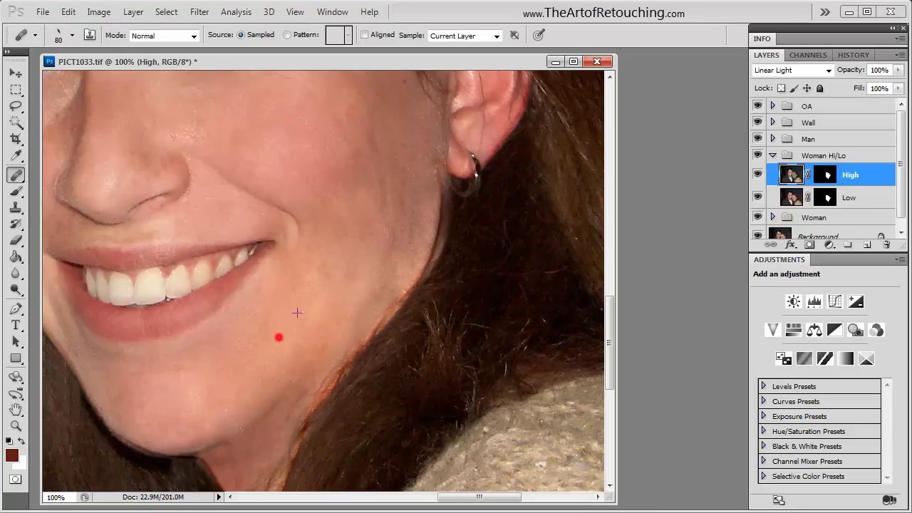
left_click(322, 288)
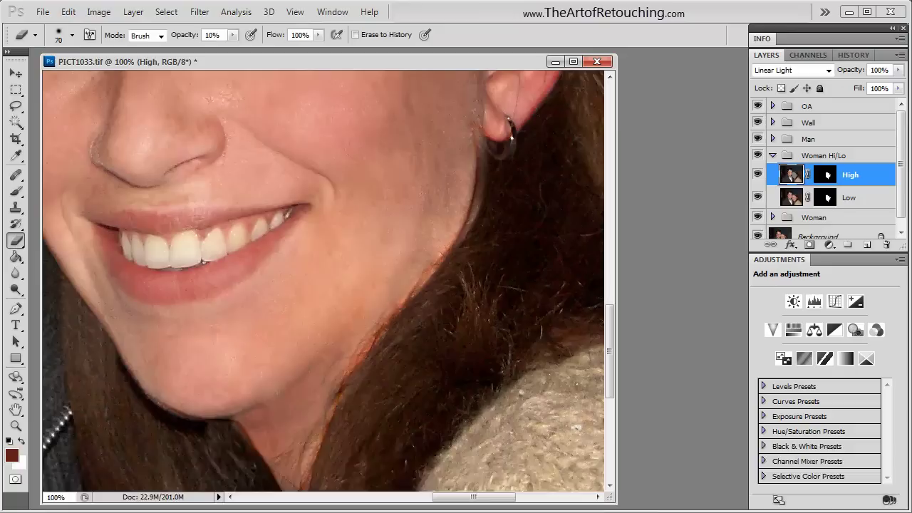
Paint black on the High layer's mask with a 20-pixel brush along the woman's hairline and jaw to remove the red edges.
key("ctrl+0")
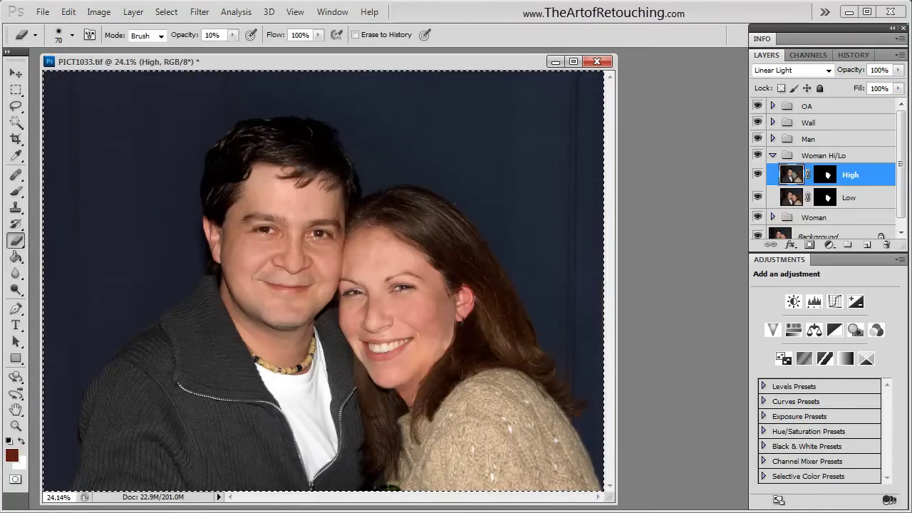
key("ctrl+space")
left_click_drag(292, 246, 458, 400)
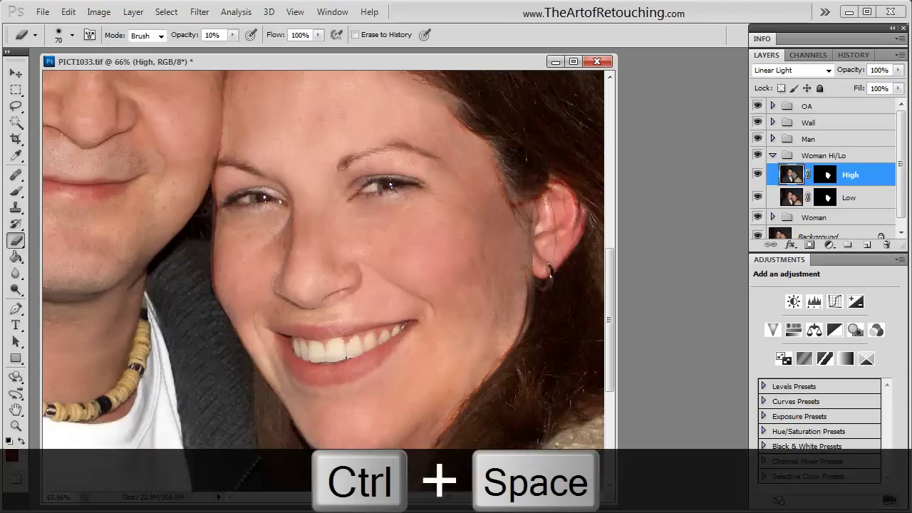
key("space")
left_click_drag(430, 235, 427, 328)
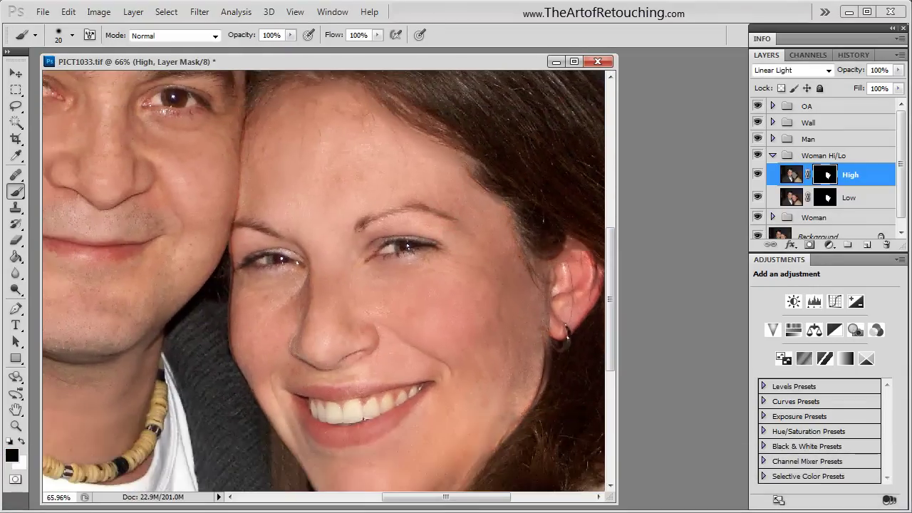
left_click_drag(579, 460, 574, 367)
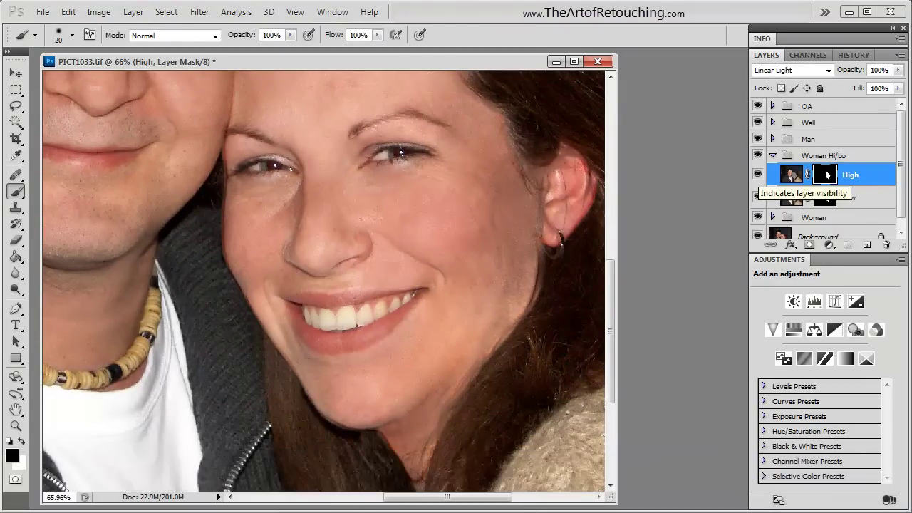
Toggle the High layer's visibility to compare the face with the blurred Low layer alone.
left_click(757, 175)
left_click(758, 175)
left_click(757, 174)
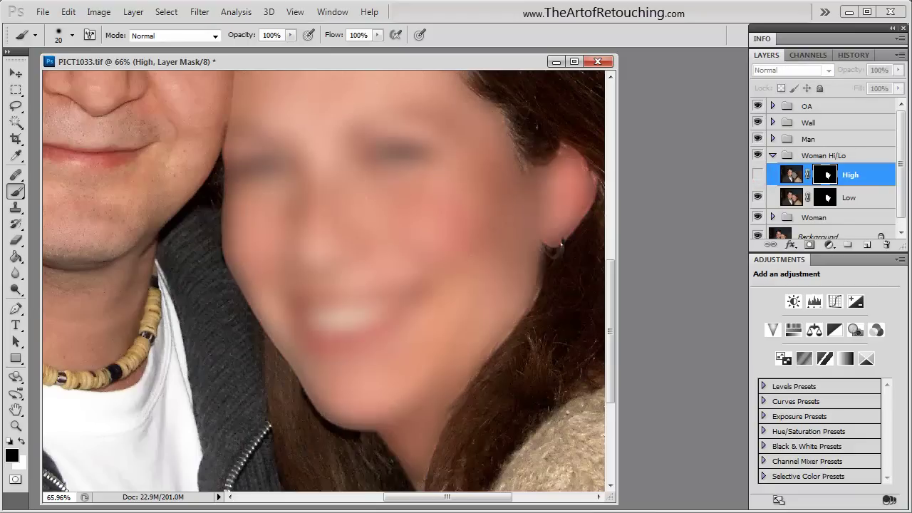
Select the Low layer and turn the High layer's visibility back on.
left_click(885, 195)
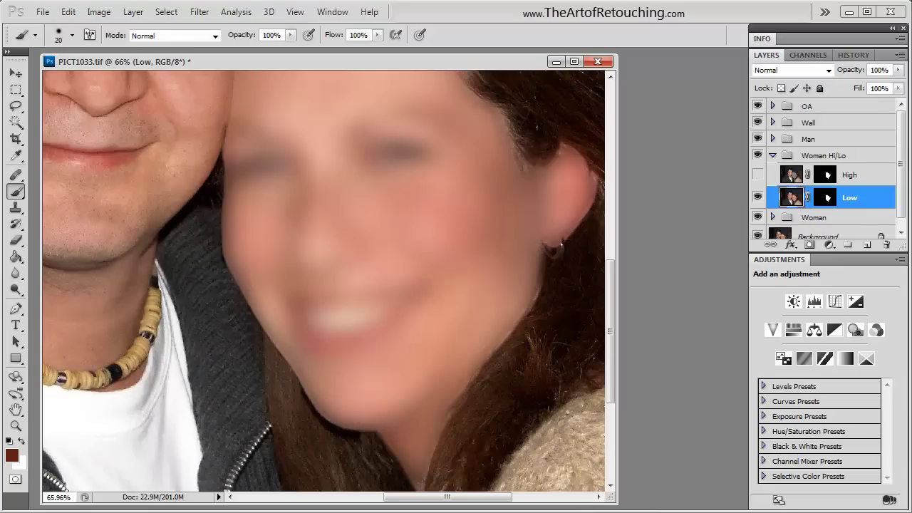
left_click(757, 175)
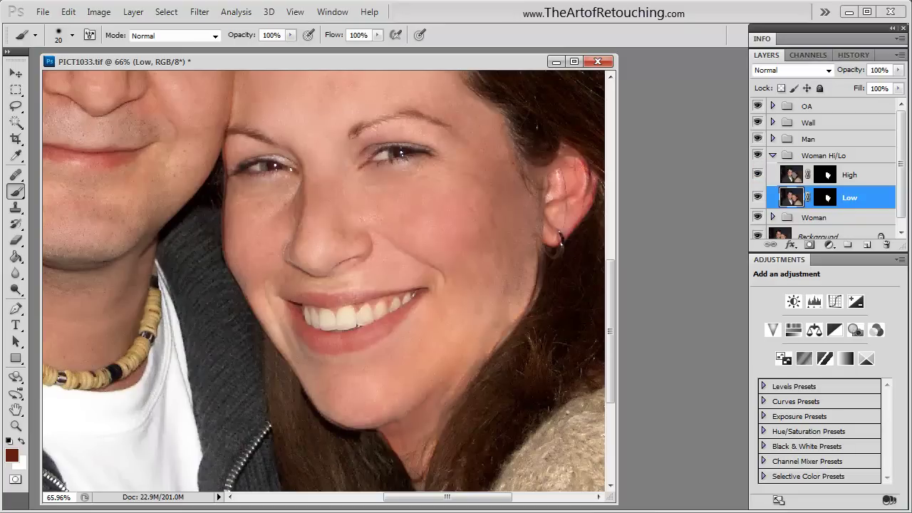
key("space")
left_click_drag(469, 132, 472, 183)
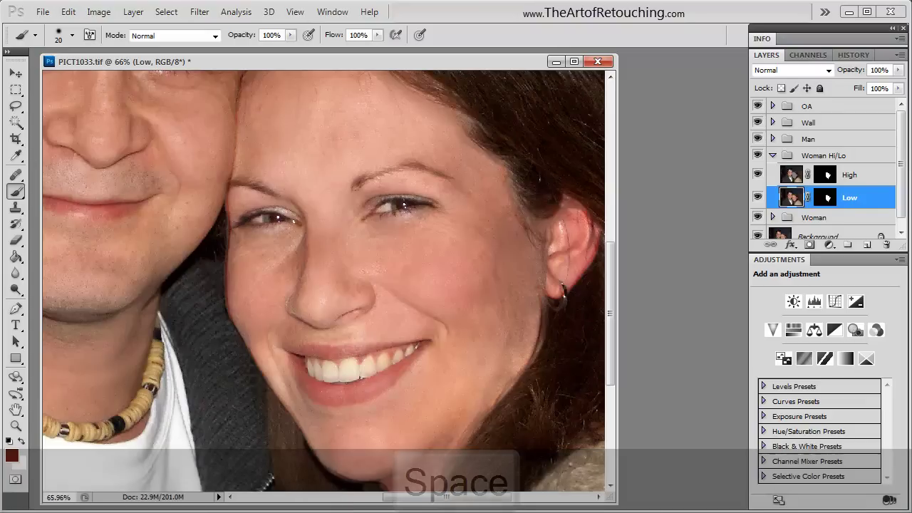
On the High layer's image, sample cheek skin and heal the crow's feet beside the woman's left eye with an 80-pixel Healing Brush.
left_click(873, 175)
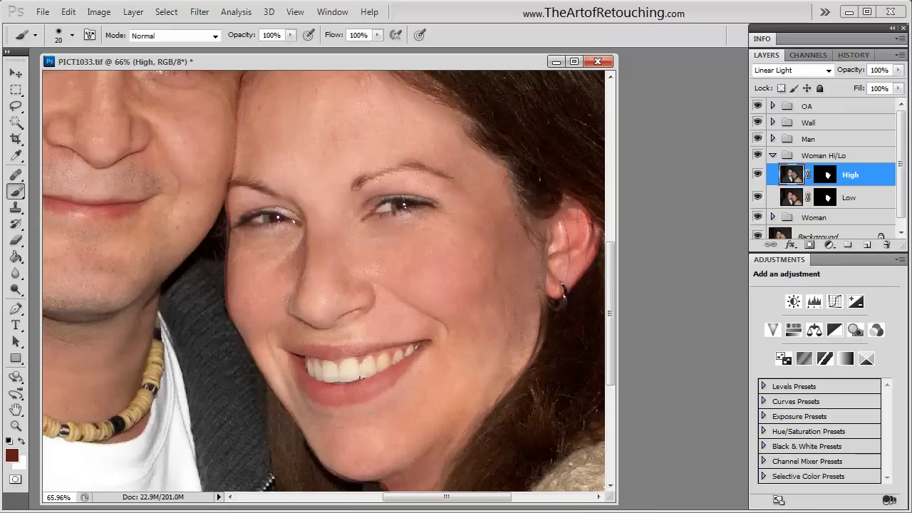
scroll(538, 191, "up", 5)
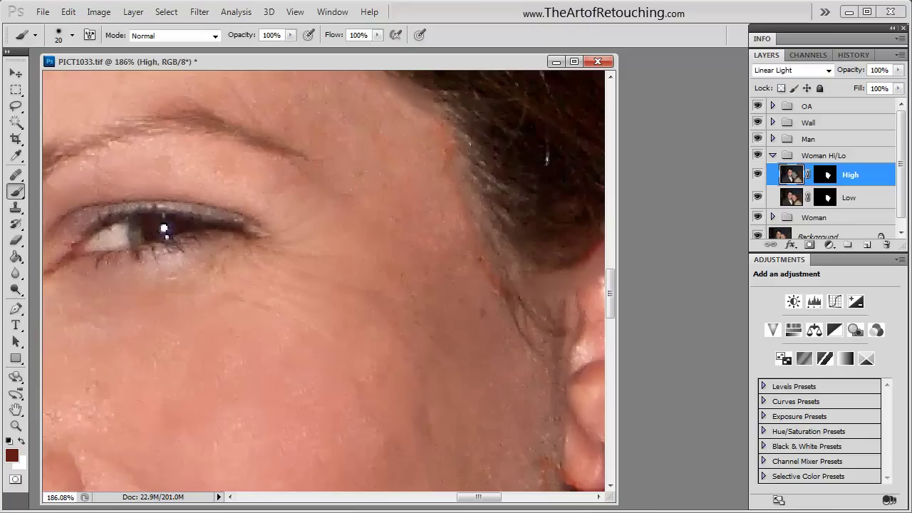
left_click(826, 174)
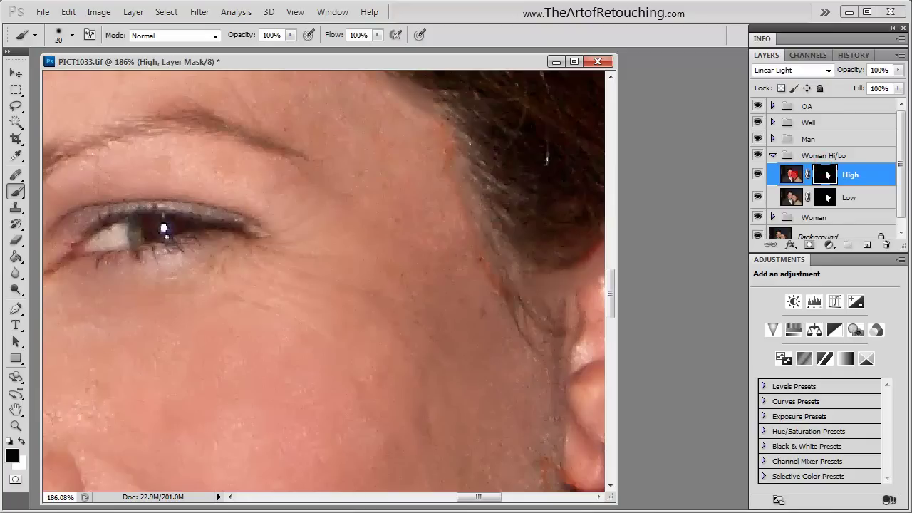
left_click(791, 174)
key("j")
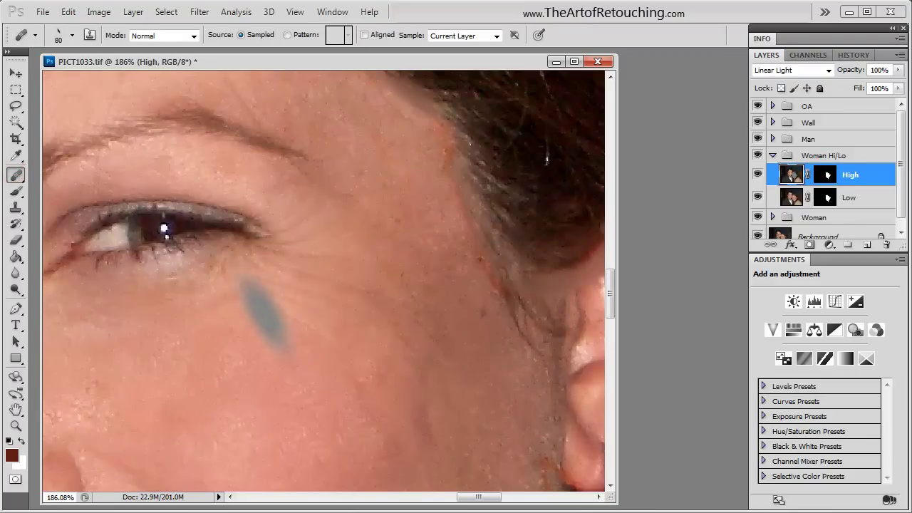
left_click(212, 403, "alt")
left_click(251, 317)
left_click_drag(251, 316, 350, 270)
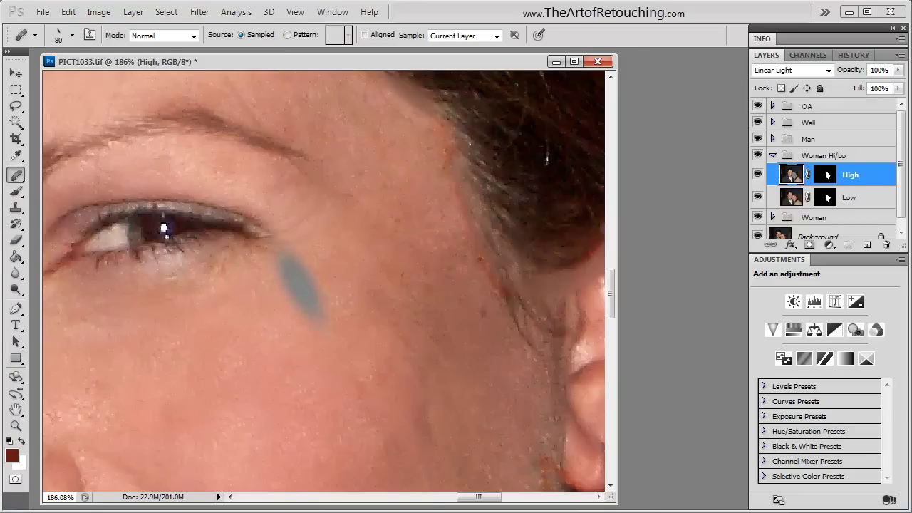
left_click(294, 246)
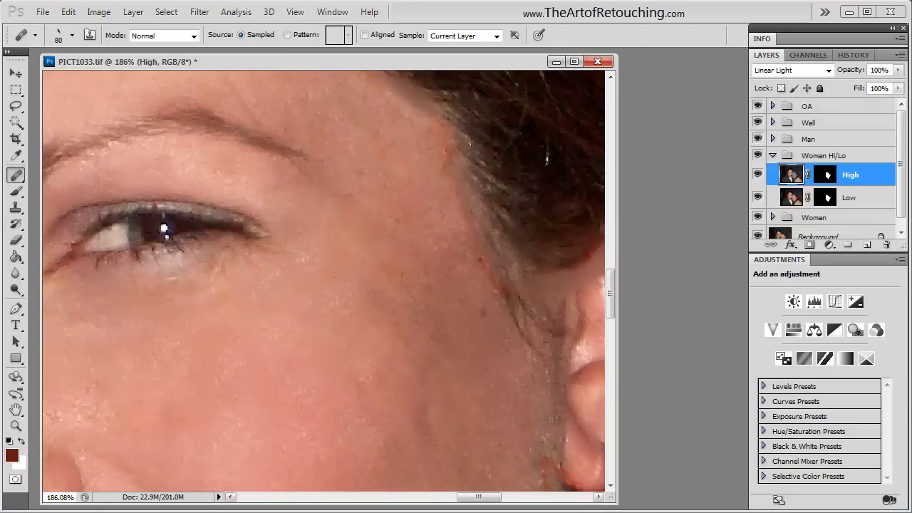
Examine the healed eye area at 100% and the whole portrait fitted in view.
key("ctrl+minus")
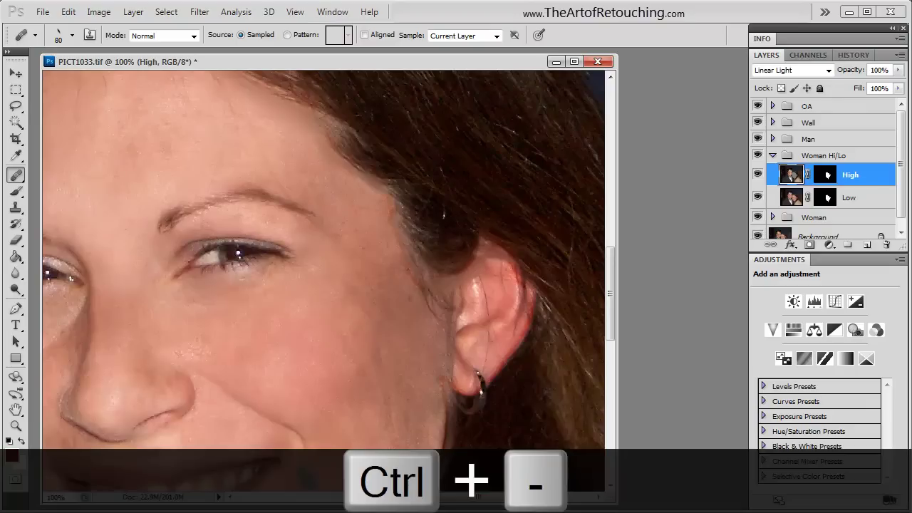
key("space")
mouse_move(317, 346)
left_mouse_down()
mouse_move(322, 307)
mouse_move(332, 344)
left_mouse_up()
left_click_drag(373, 342, 392, 308)
key("ctrl+0")
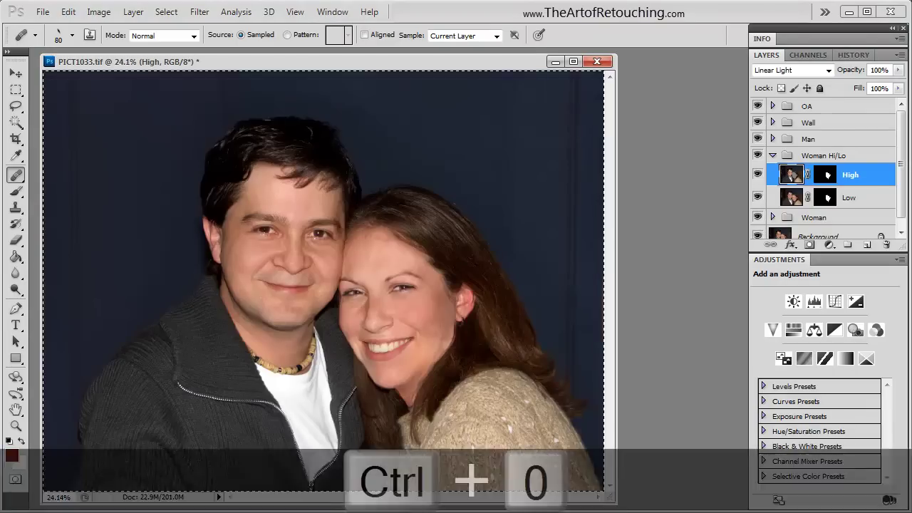